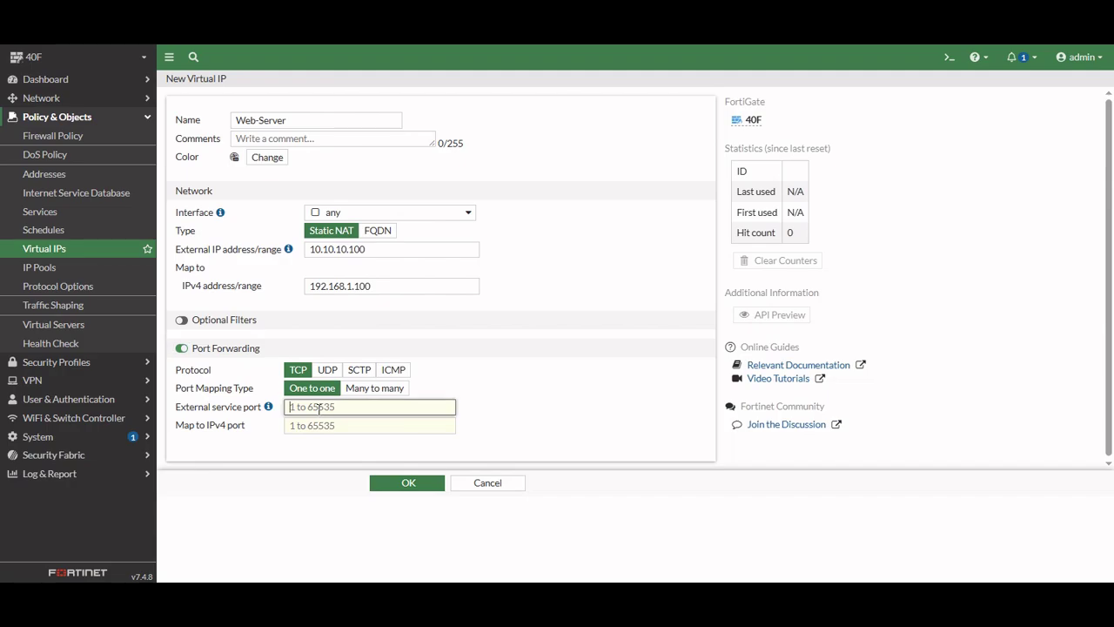
# Step: Set both the external service port and the mapped IPv4 port to 80, and save the Web-Server virtual IP
pyautogui.write('80')
pyautogui.press('Tab')
pyautogui.write('80')
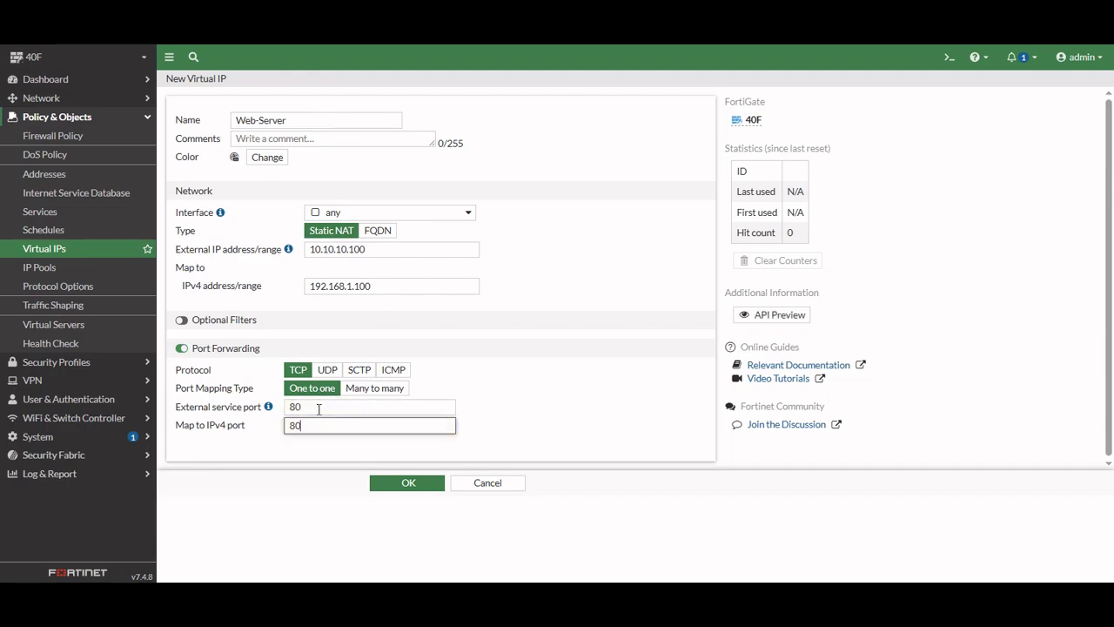
pyautogui.click(415, 484)
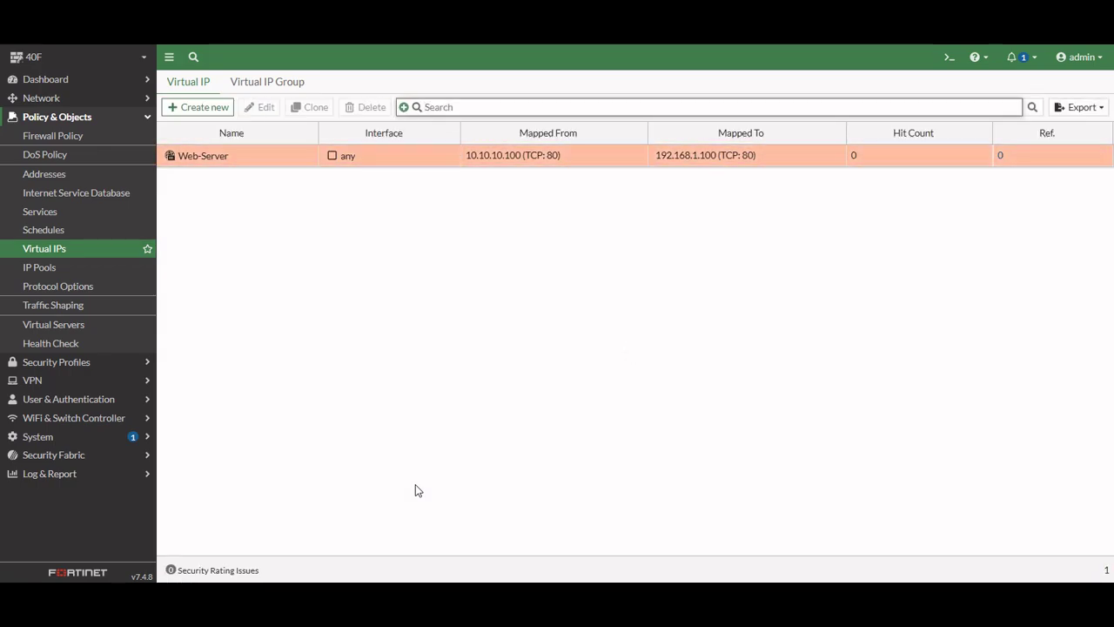
# Step: Enable Intrusion Prevention and Web Application Firewall in the system's feature visibility settings and apply the changes
pyautogui.click(93, 121)
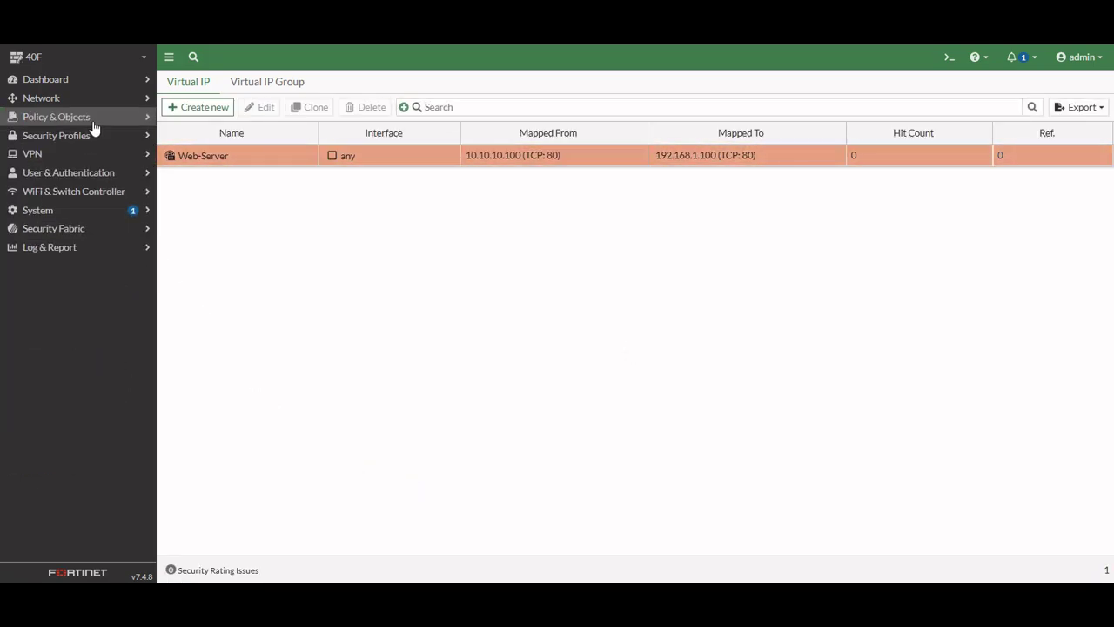
pyautogui.click(67, 213)
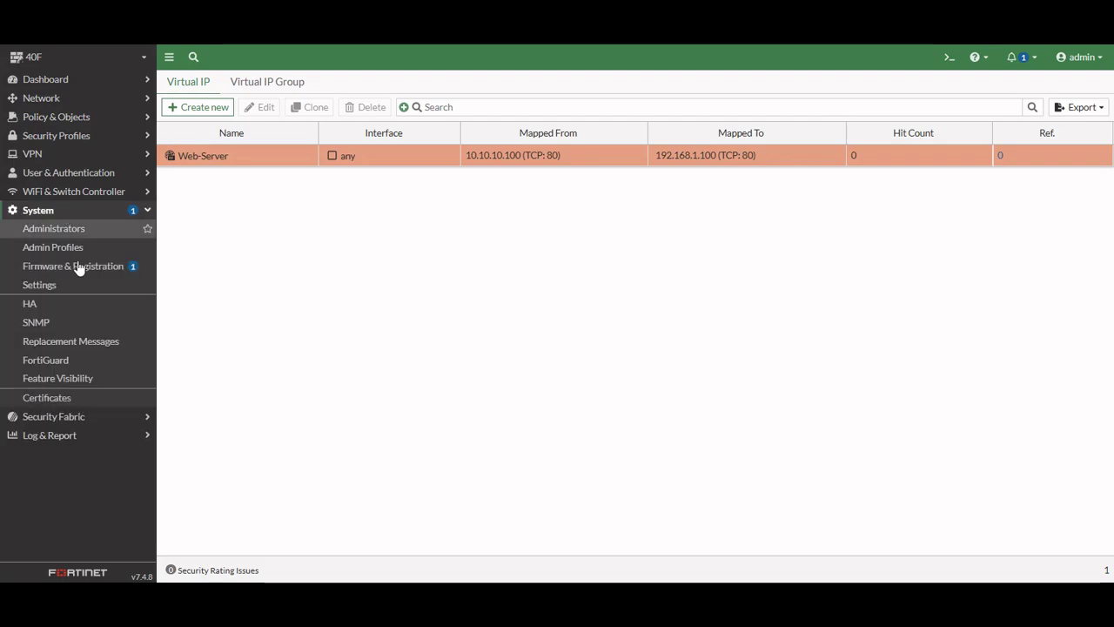
pyautogui.click(55, 380)
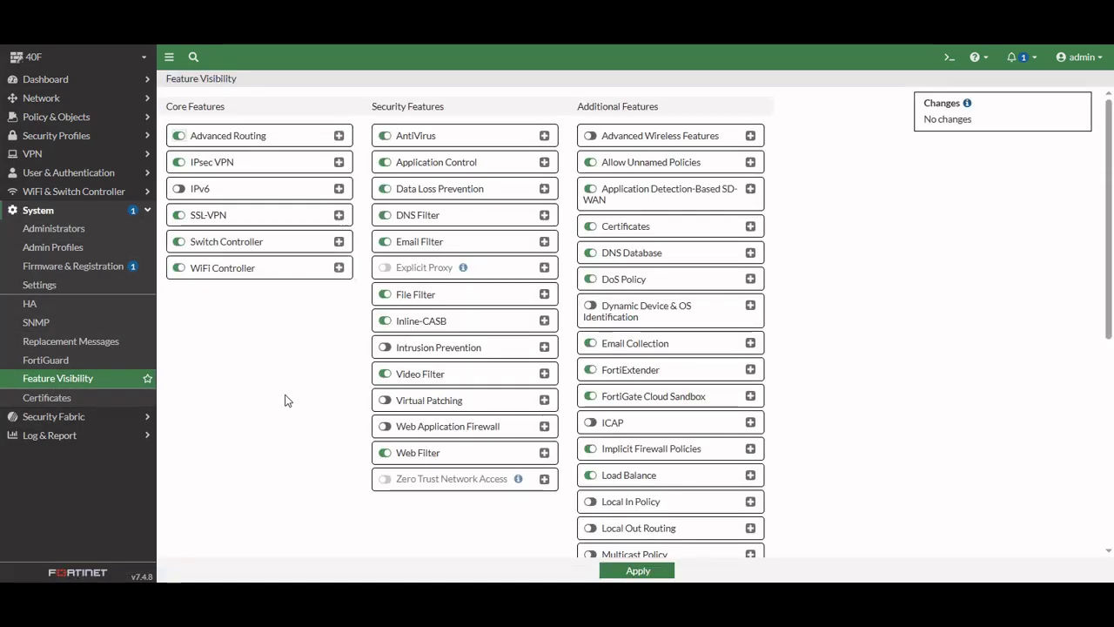
pyautogui.click(385, 349)
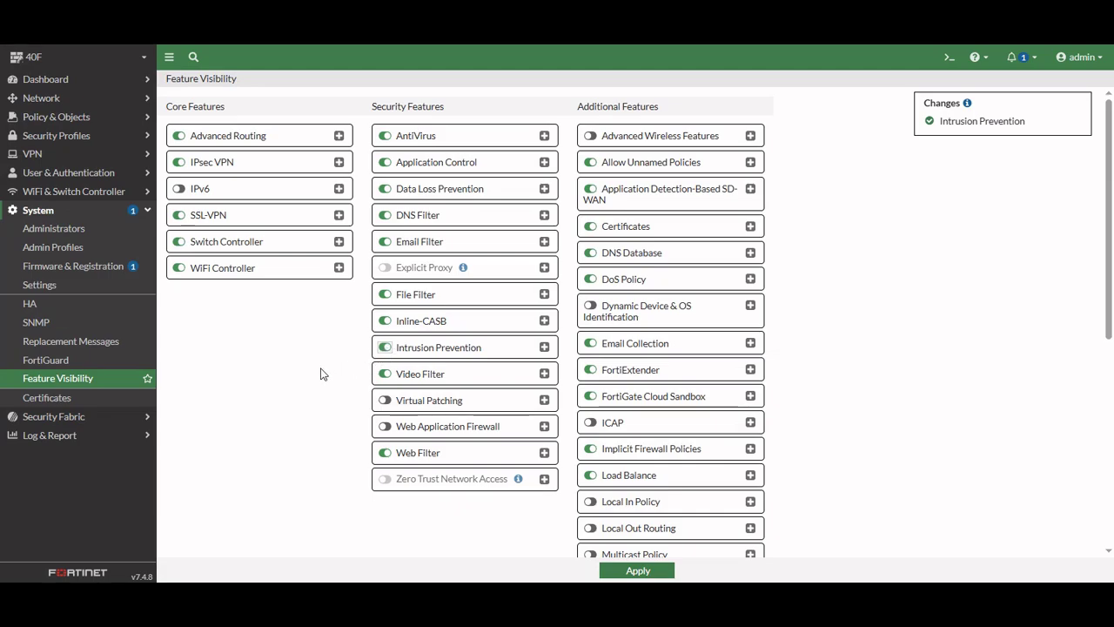
pyautogui.click(385, 427)
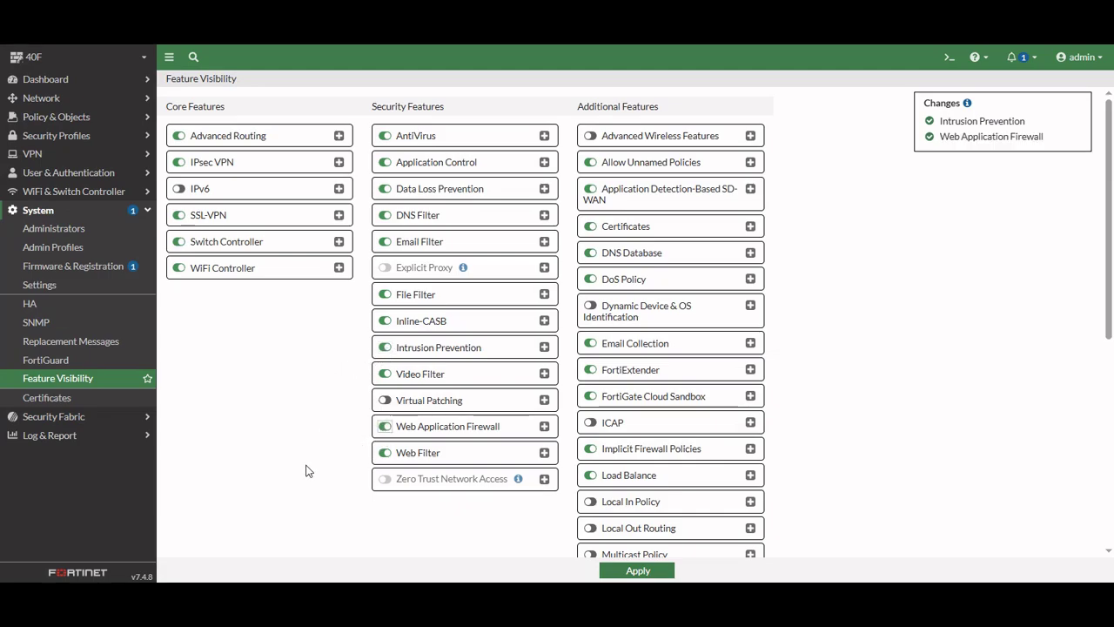
pyautogui.click(620, 574)
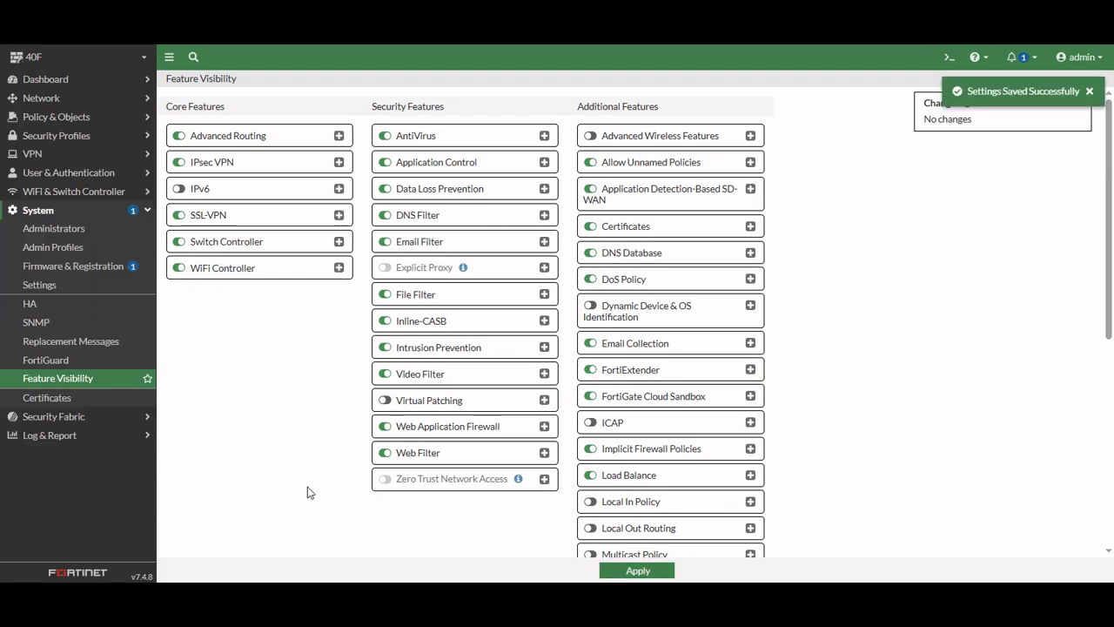
# Step: Create a new intrusion prevention sensor named Web-Server
pyautogui.click(64, 209)
pyautogui.click(54, 135)
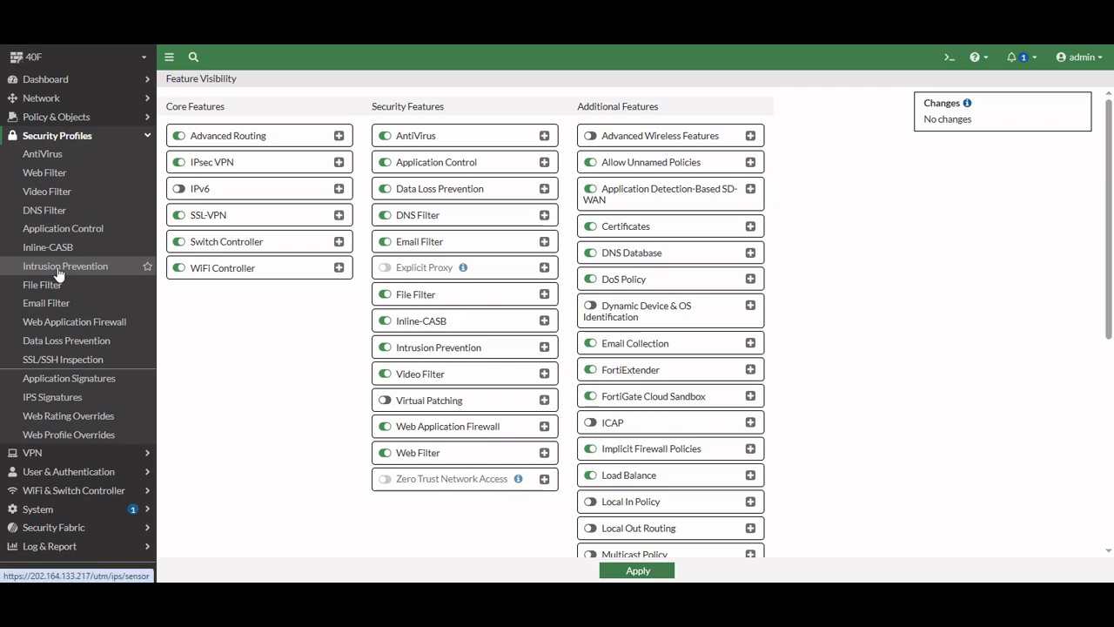
pyautogui.click(57, 268)
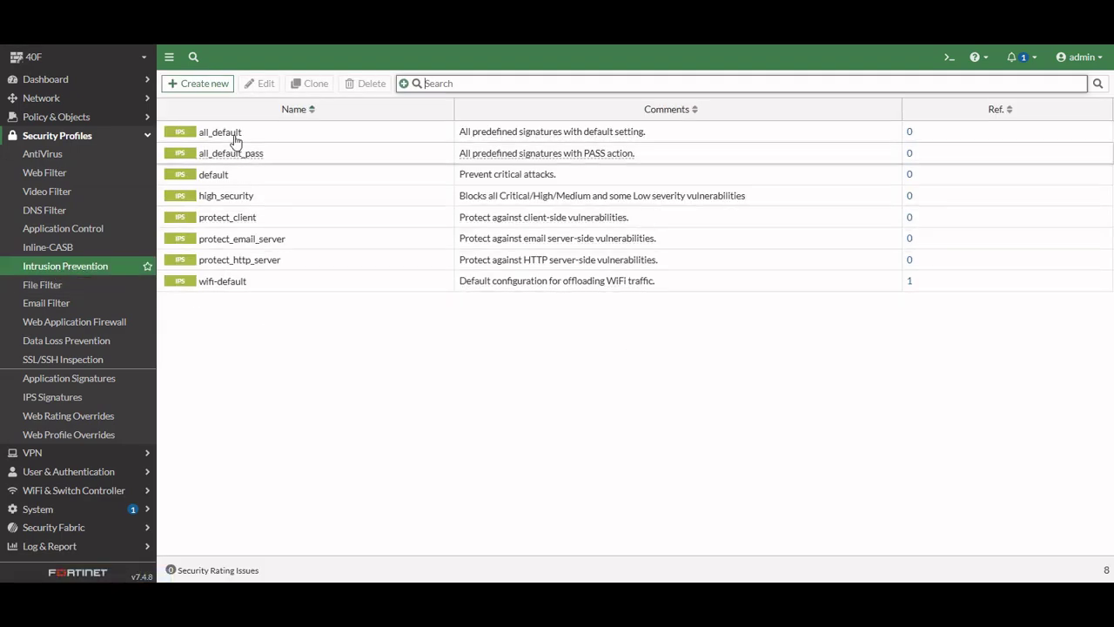
pyautogui.click(200, 84)
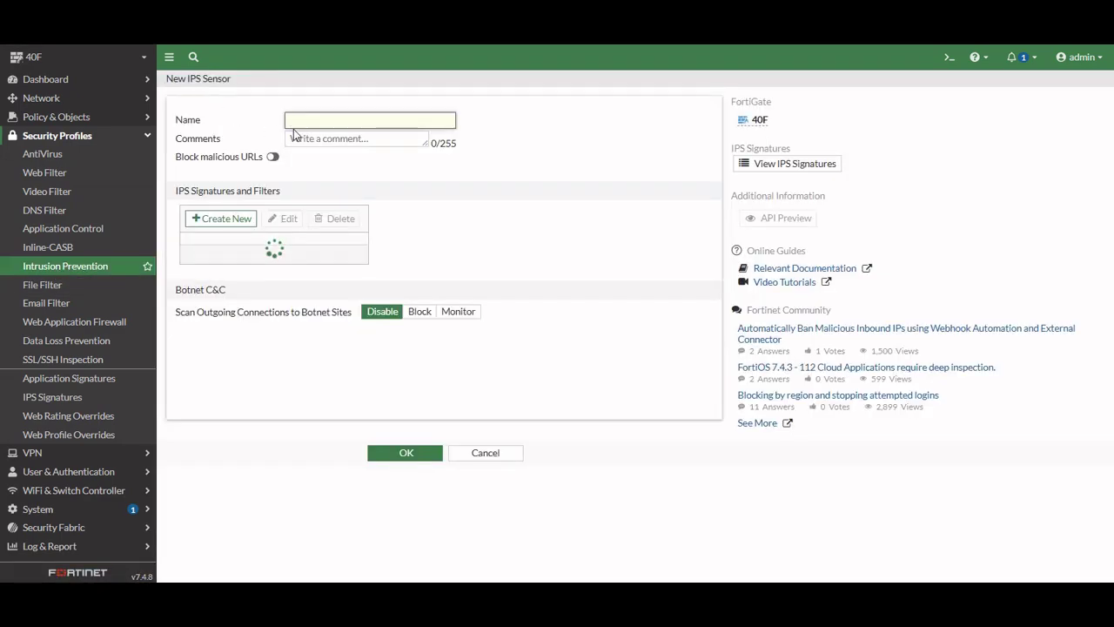
pyautogui.write('Web-Server')
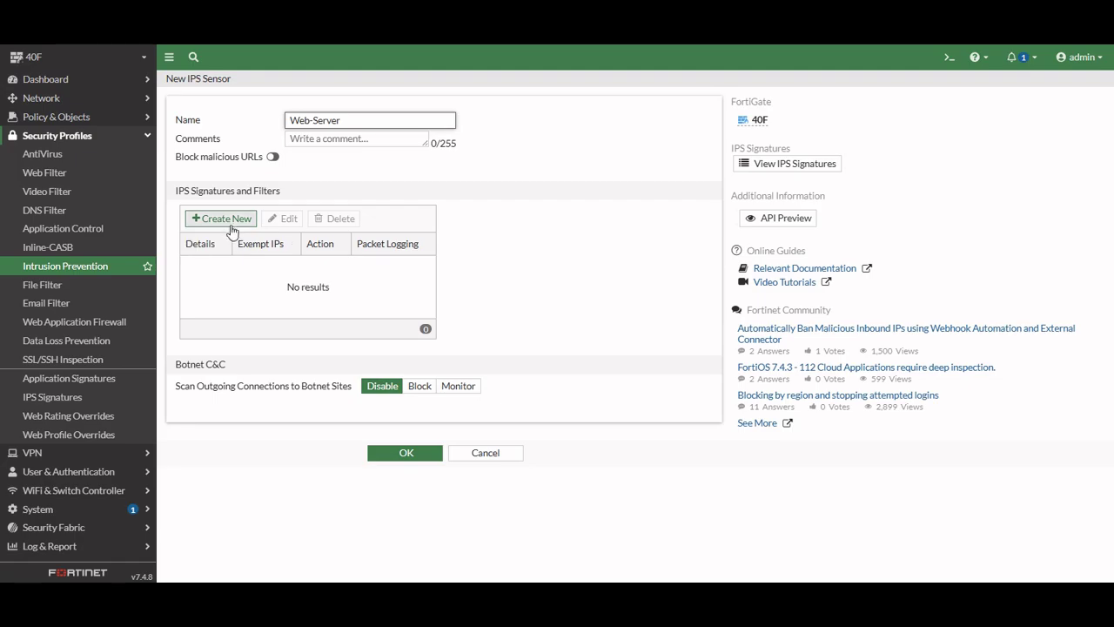
# Step: Add a filter-type signature entry to the IPS sensor with action Block and status Enable
pyautogui.click(201, 220)
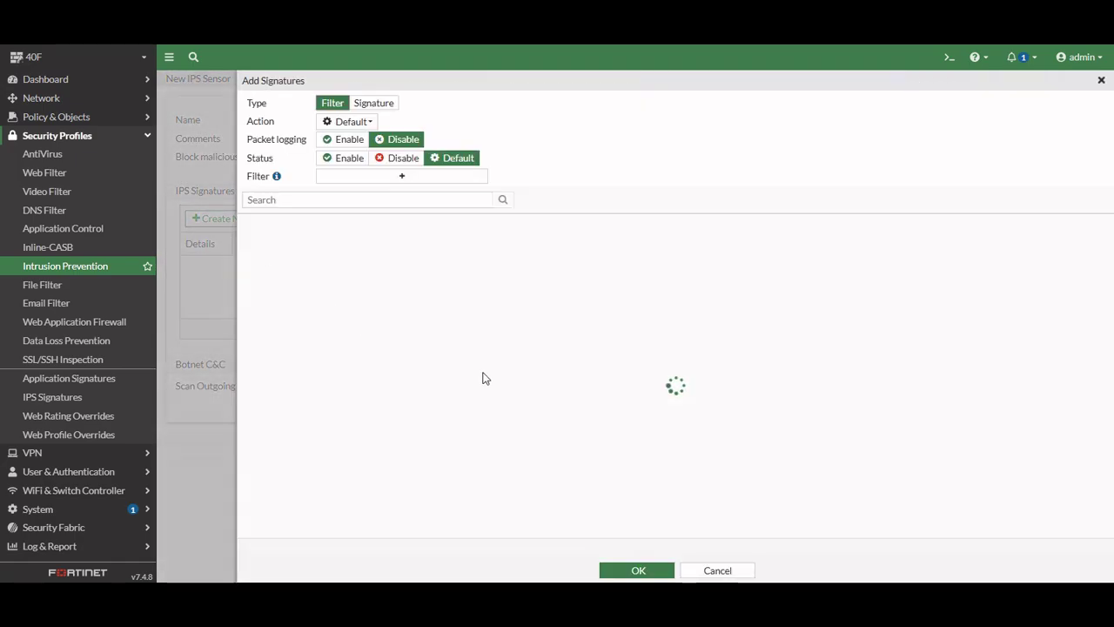
pyautogui.click(363, 124)
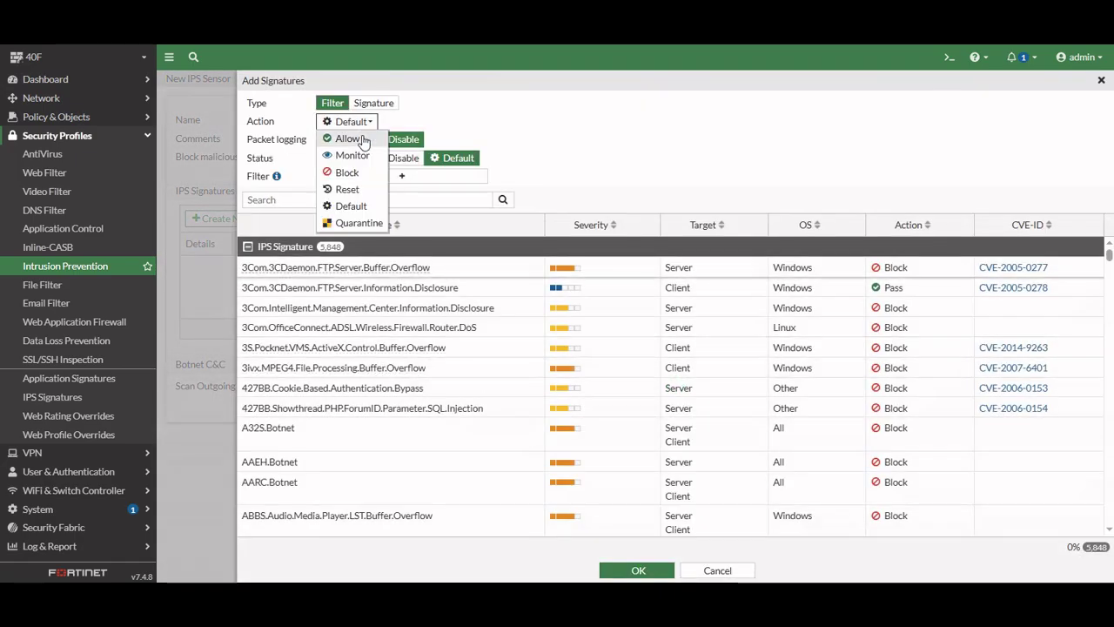
pyautogui.click(350, 173)
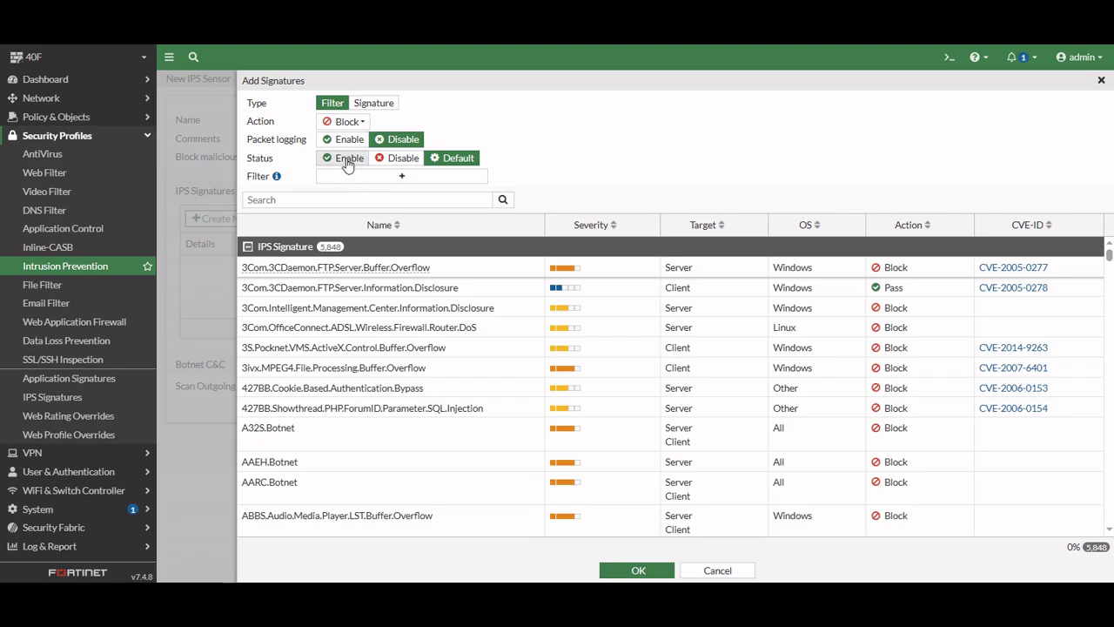
pyautogui.click(348, 160)
# Step: Filter the signatures by target Server, the three highest severity levels and protocol HTTP, and save the IPS sensor
pyautogui.click(343, 179)
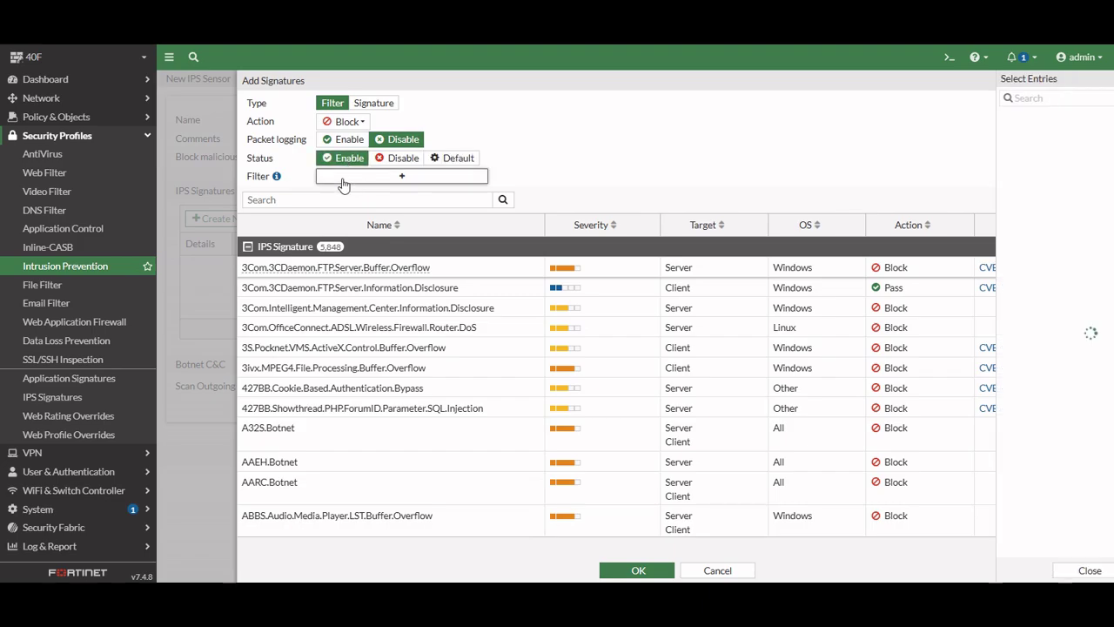
pyautogui.click(981, 149)
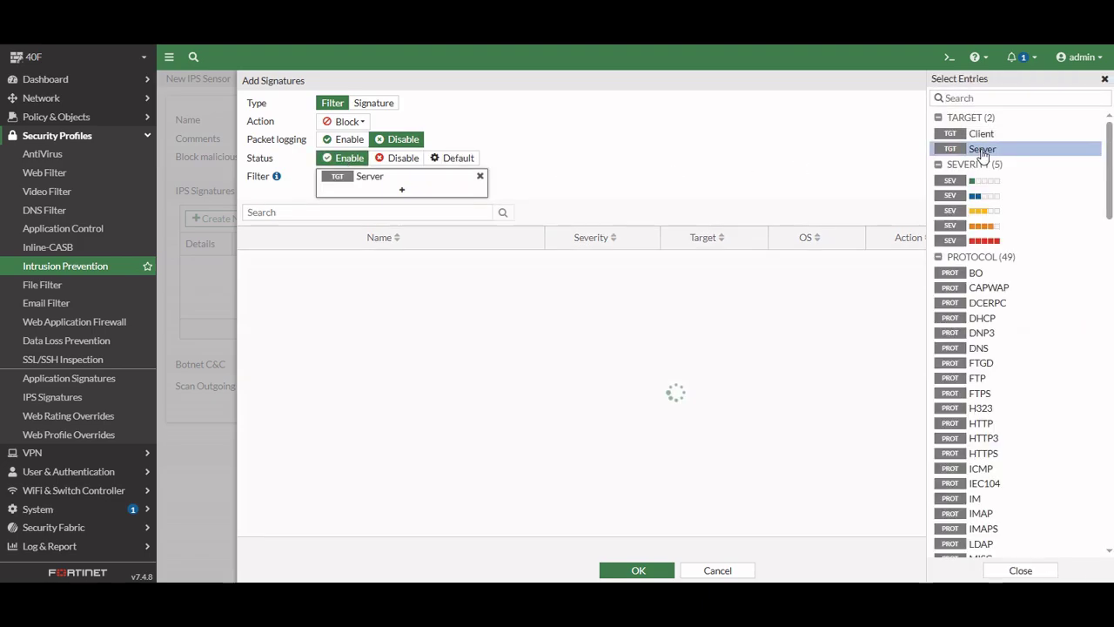
pyautogui.click(983, 240)
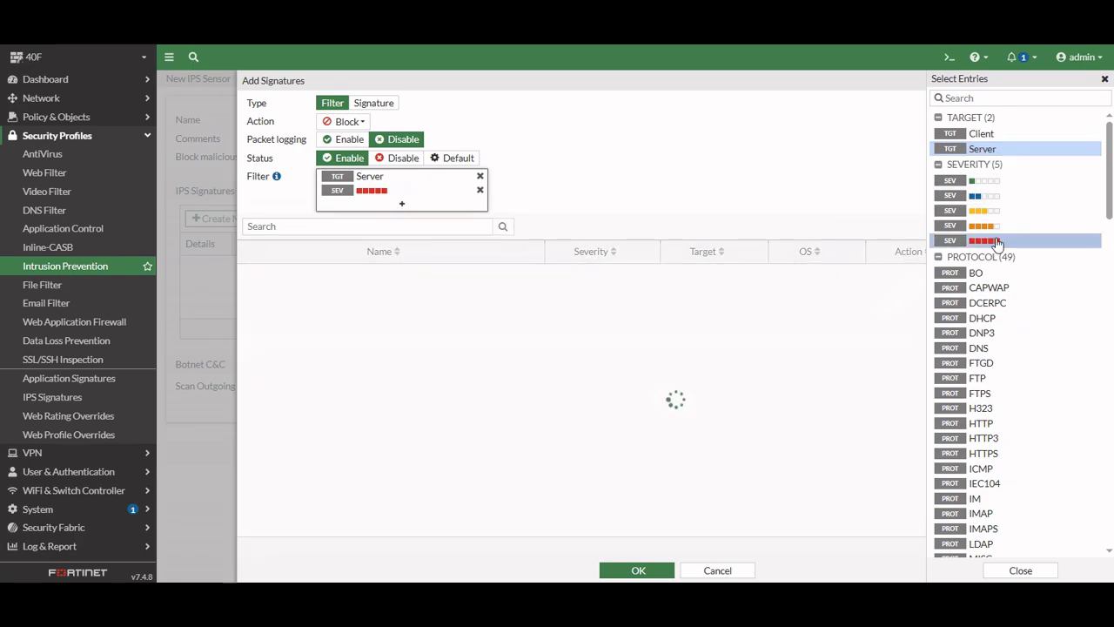
pyautogui.click(992, 226)
pyautogui.click(1000, 211)
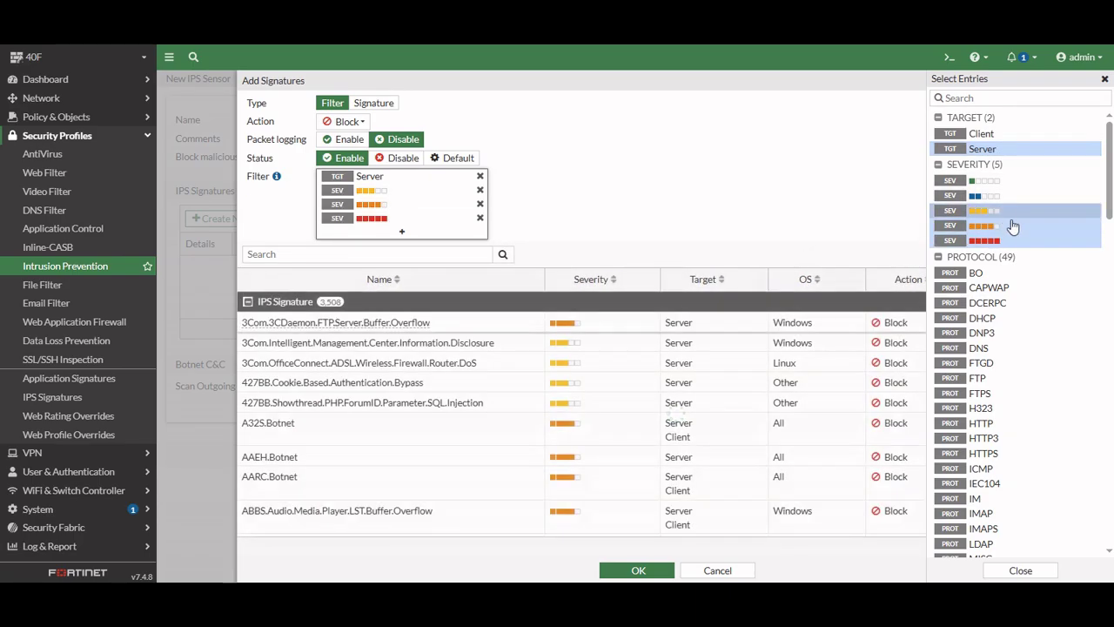
pyautogui.scroll(-4, 1053, 277)
pyautogui.click(1050, 284)
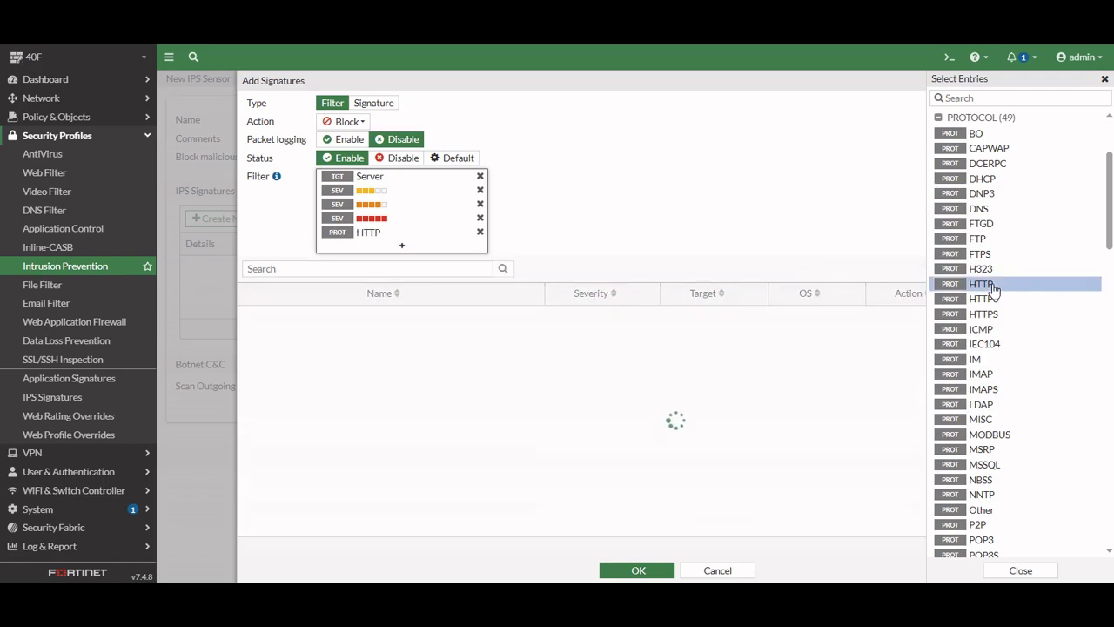
pyautogui.click(732, 184)
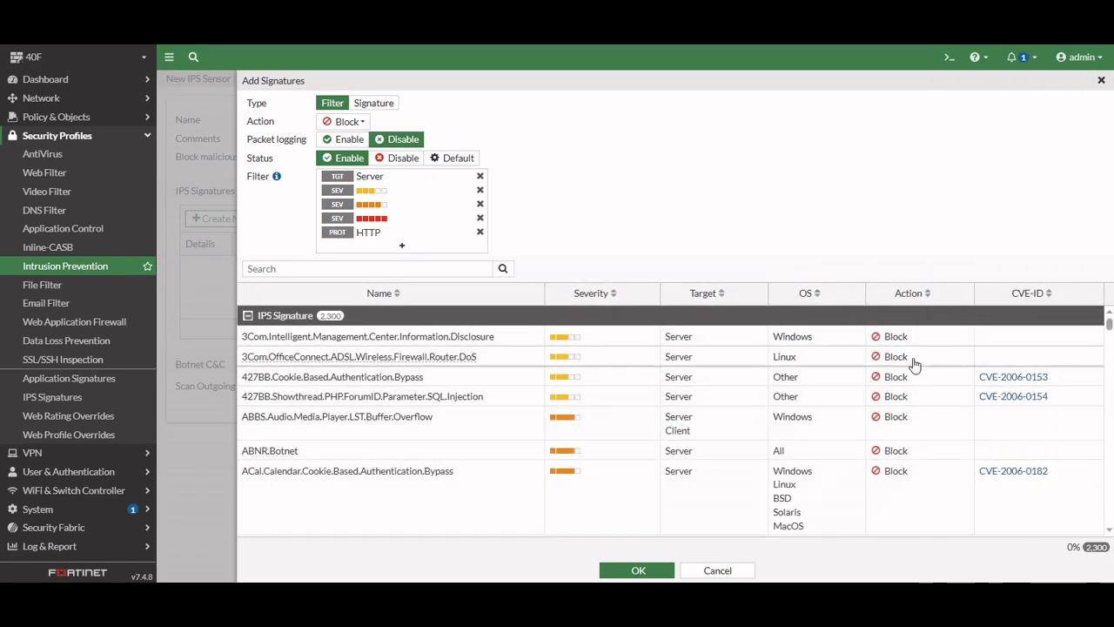
pyautogui.click(649, 572)
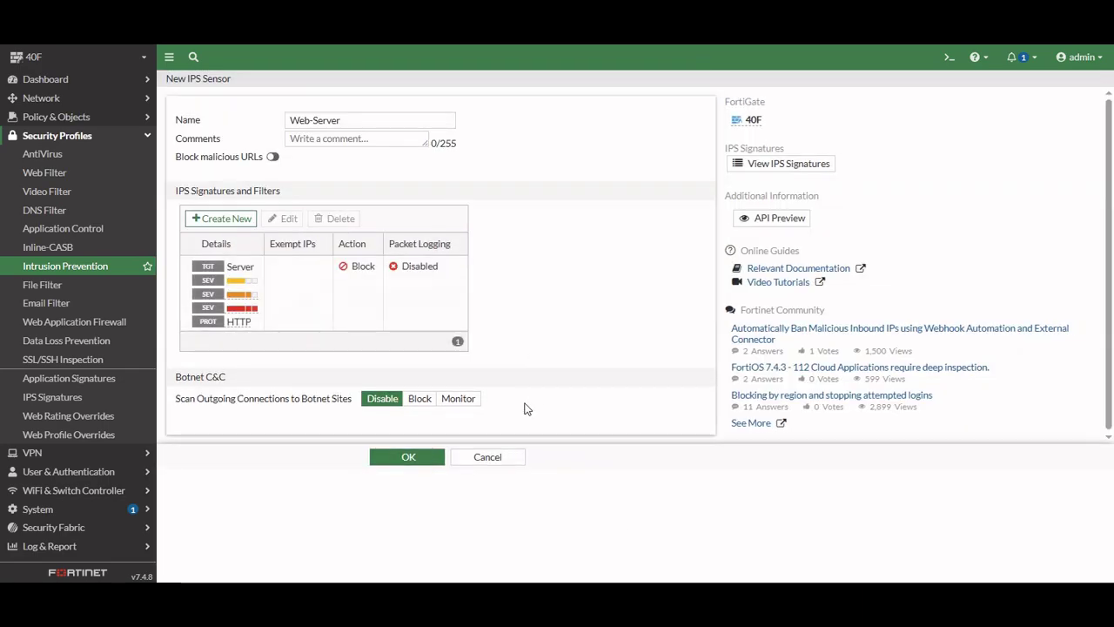
pyautogui.click(401, 459)
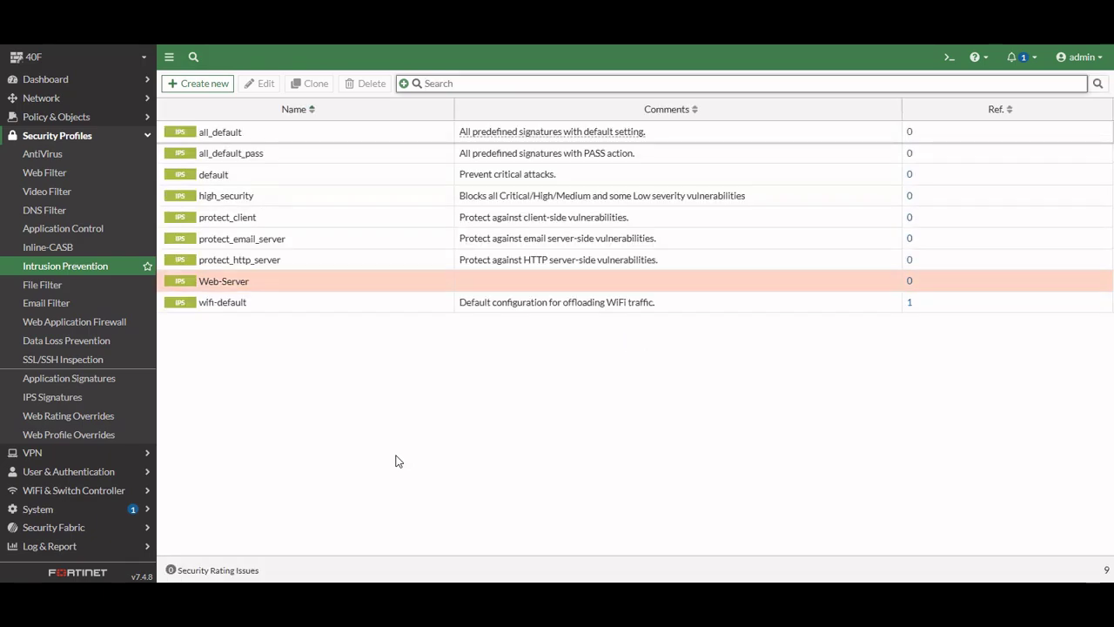
# Step: Create a new Web Application Firewall profile named Web-Server
pyautogui.click(72, 328)
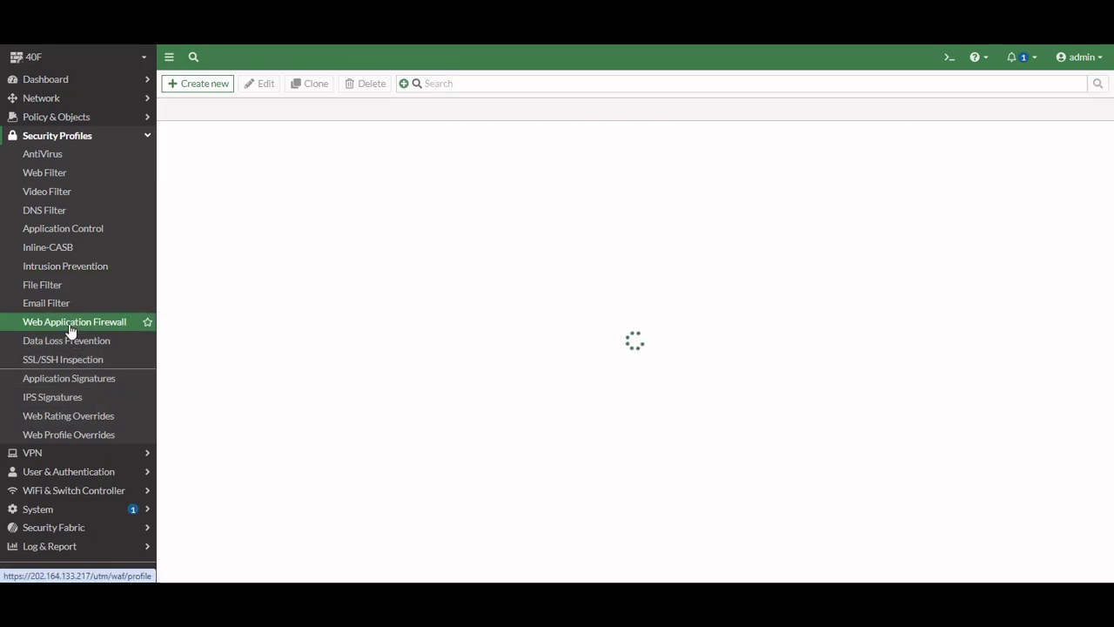
pyautogui.click(218, 89)
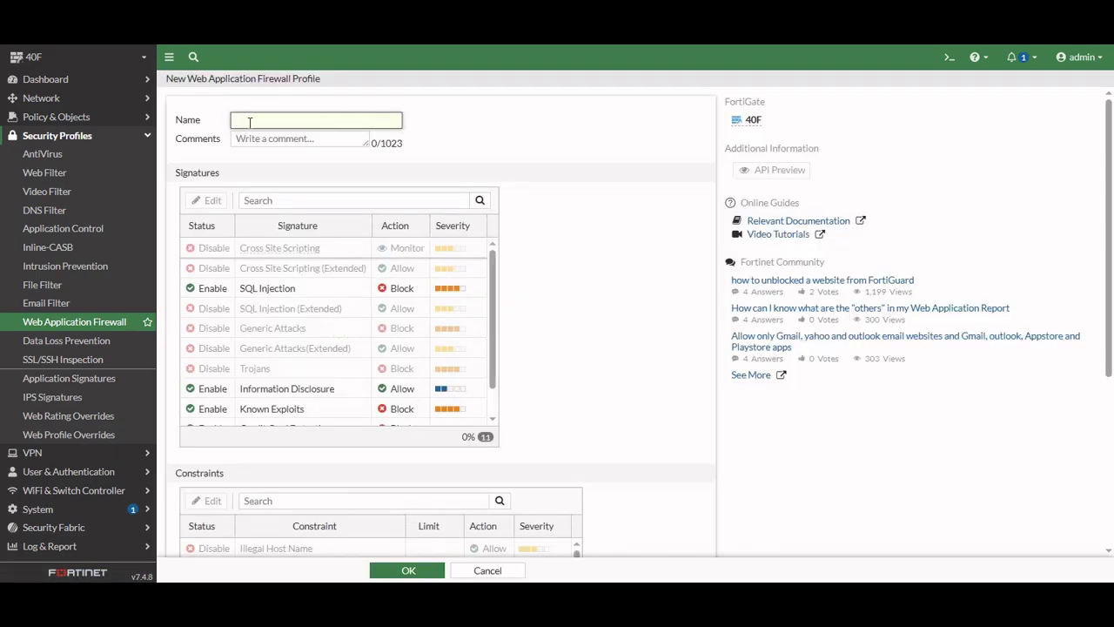
pyautogui.write('Web-Server')
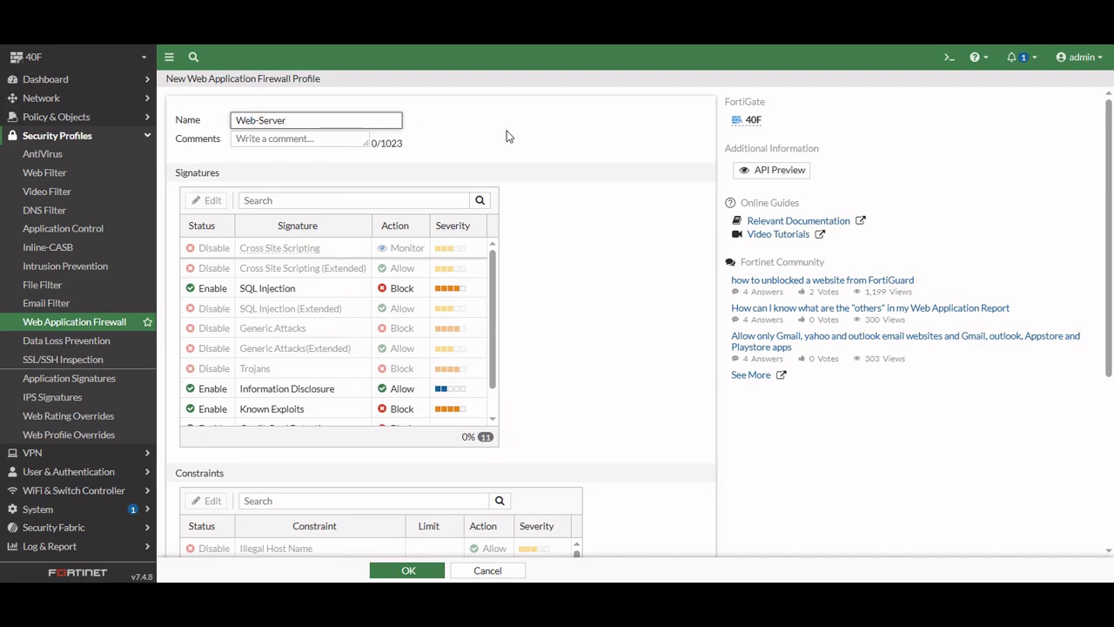
# Step: Set the Cross Site Scripting signature to action Block, severity High and status Enable
pyautogui.click(333, 289)
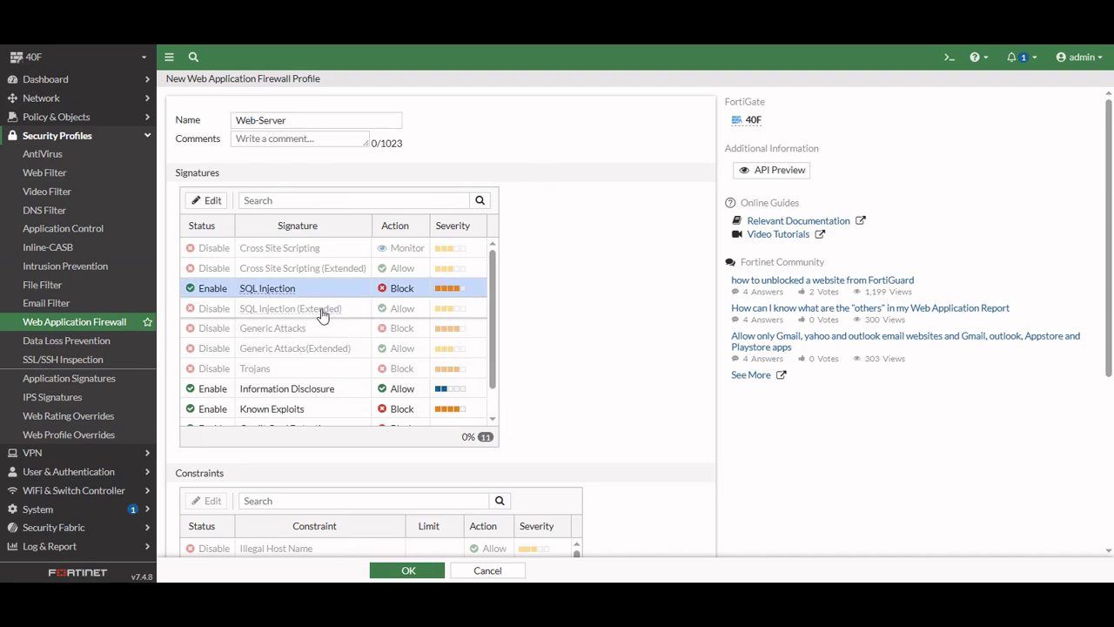
pyautogui.click(296, 253)
pyautogui.click(208, 200)
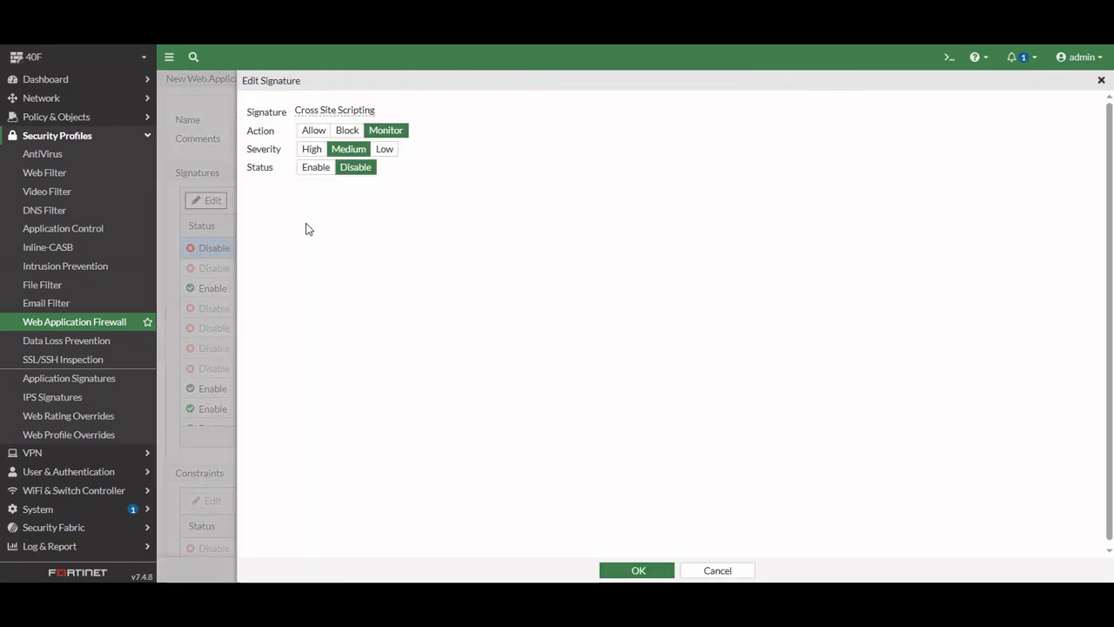
pyautogui.click(348, 133)
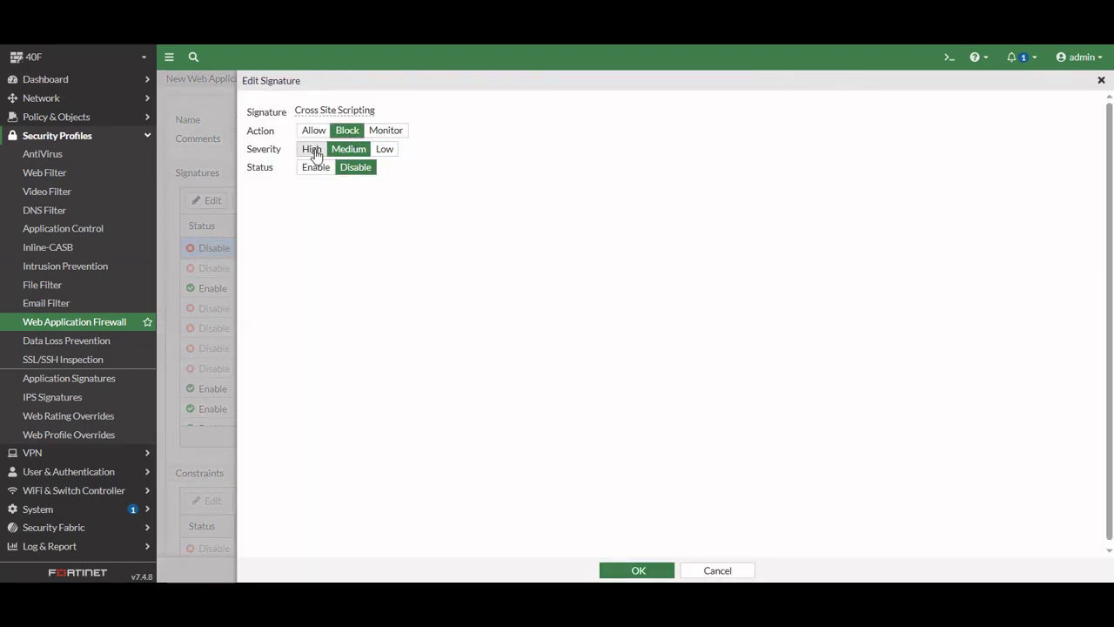
pyautogui.click(311, 150)
pyautogui.click(318, 169)
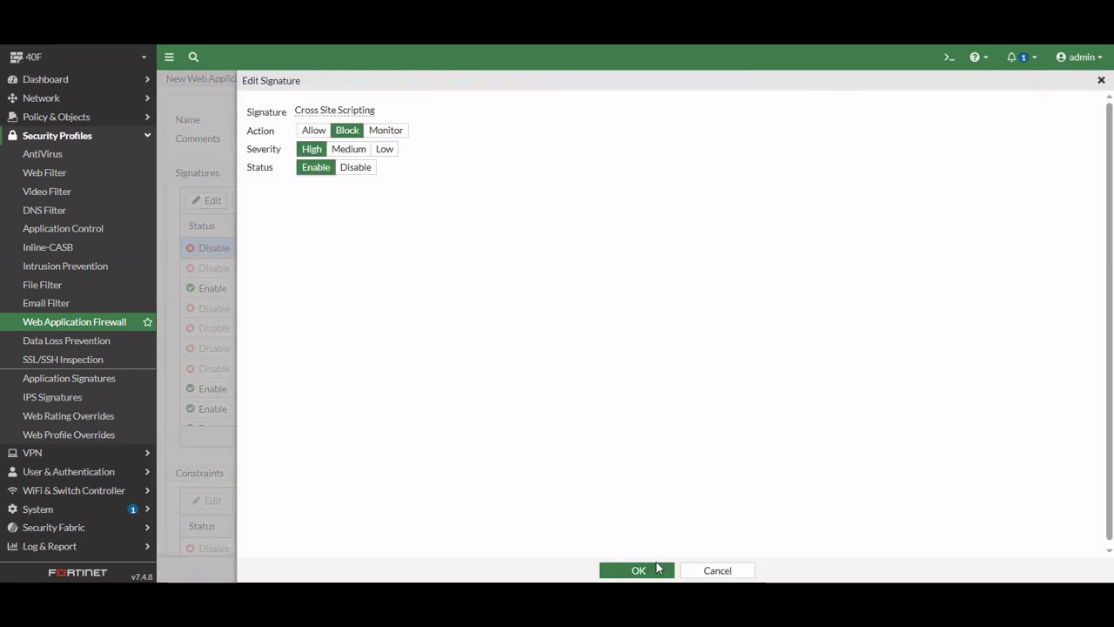
pyautogui.click(657, 569)
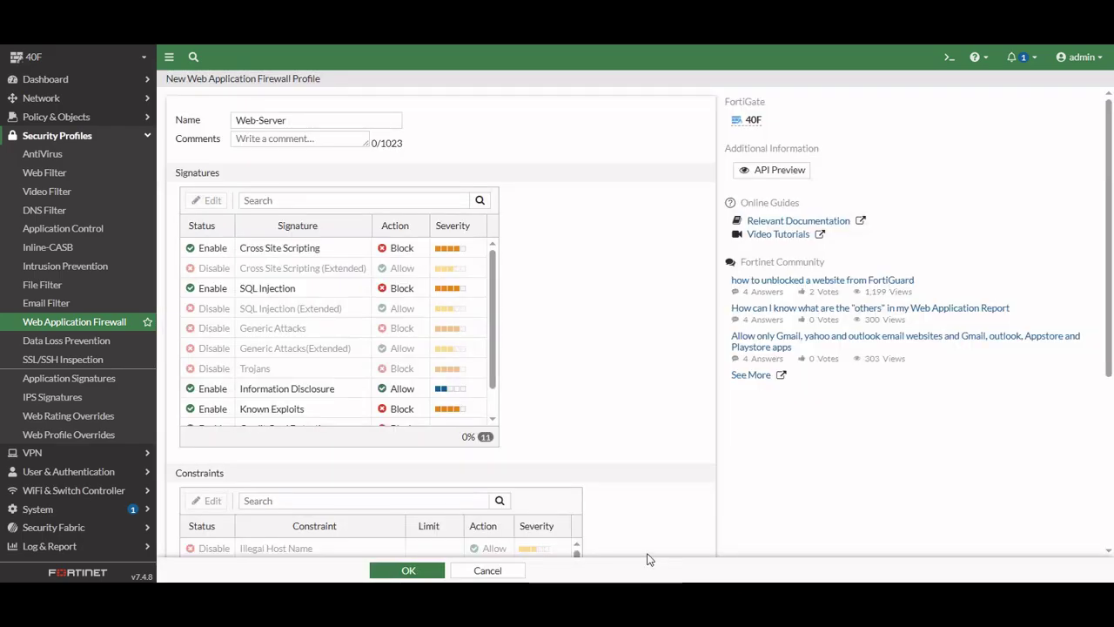
# Step: Enable the Trojans signature in the Web Application Firewall profile
pyautogui.click(255, 366)
pyautogui.click(213, 204)
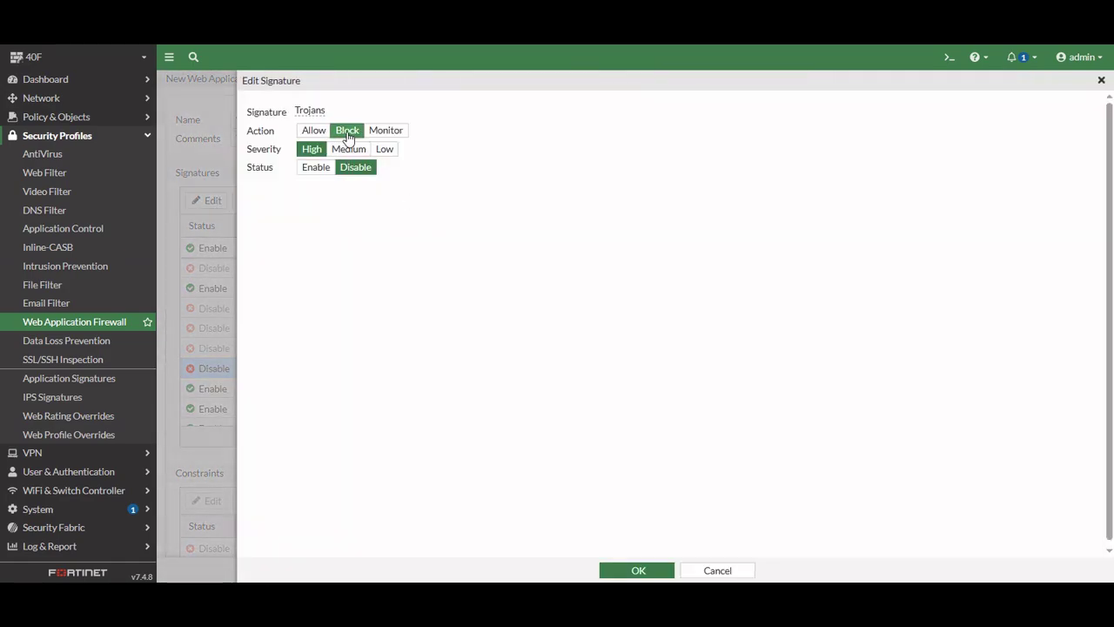
pyautogui.click(316, 167)
pyautogui.click(638, 570)
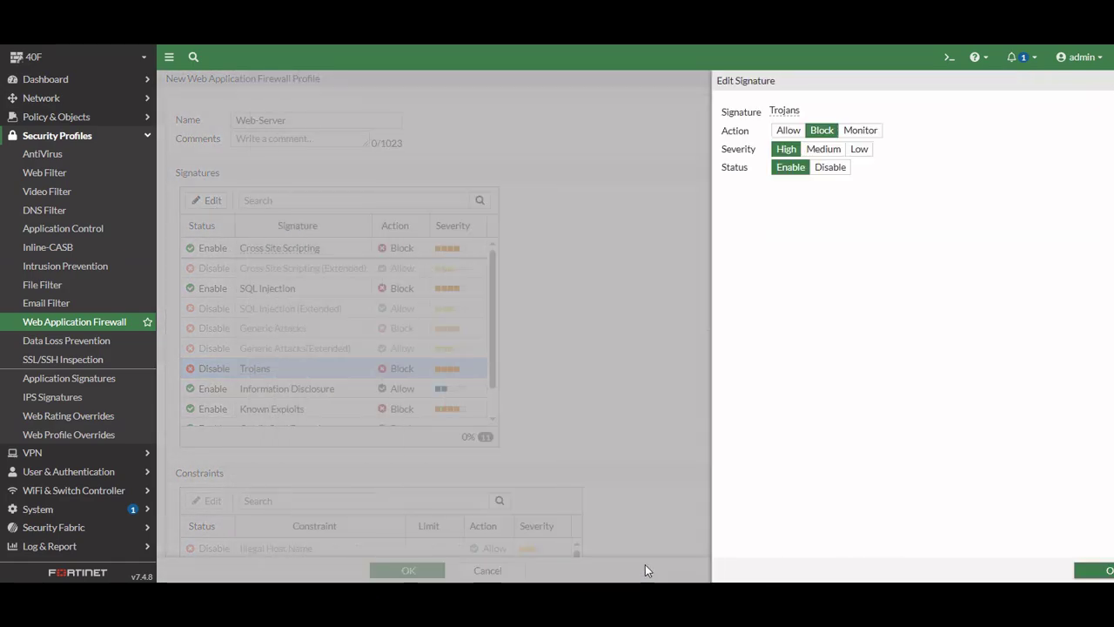
# Step: Set the Bad Robot signature to action Block and status Enable
pyautogui.scroll(-2, 330, 351)
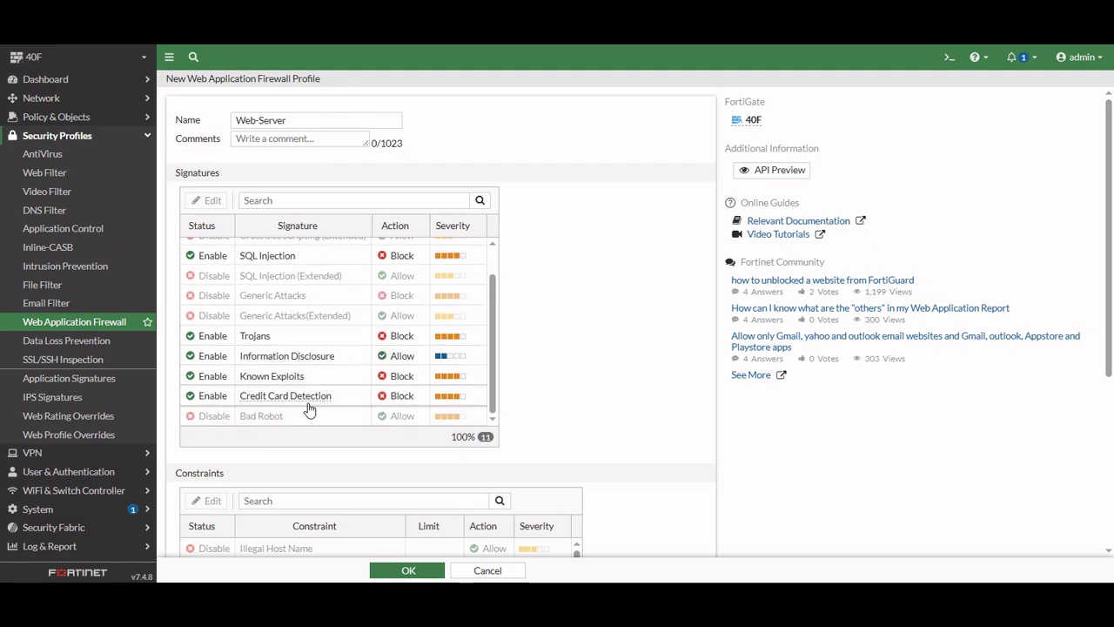
pyautogui.click(279, 416)
pyautogui.click(214, 201)
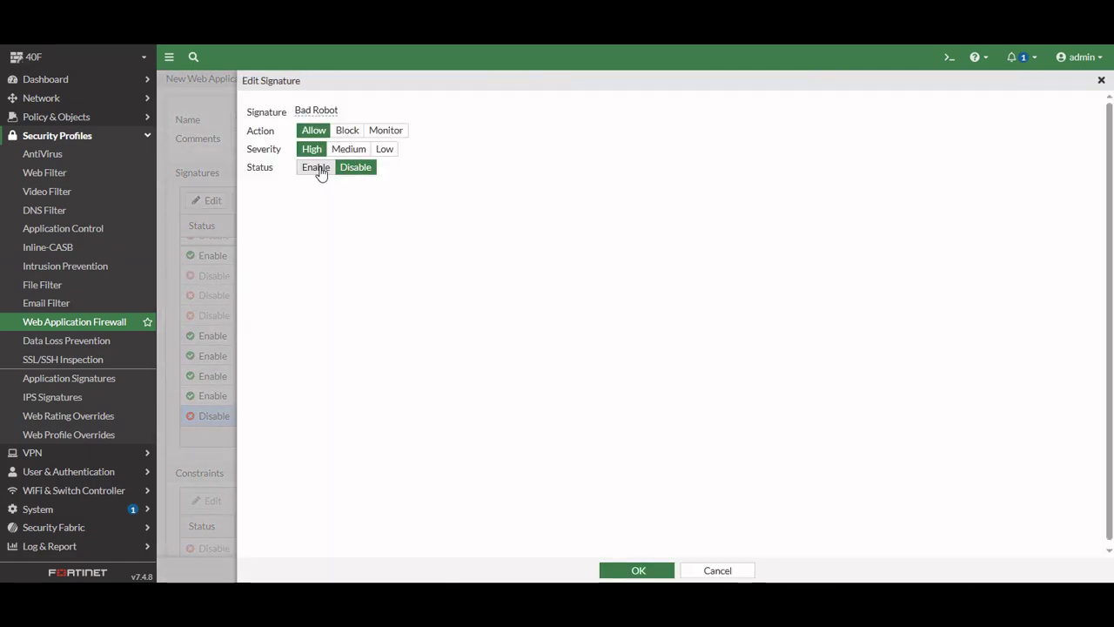
pyautogui.click(319, 169)
pyautogui.click(345, 131)
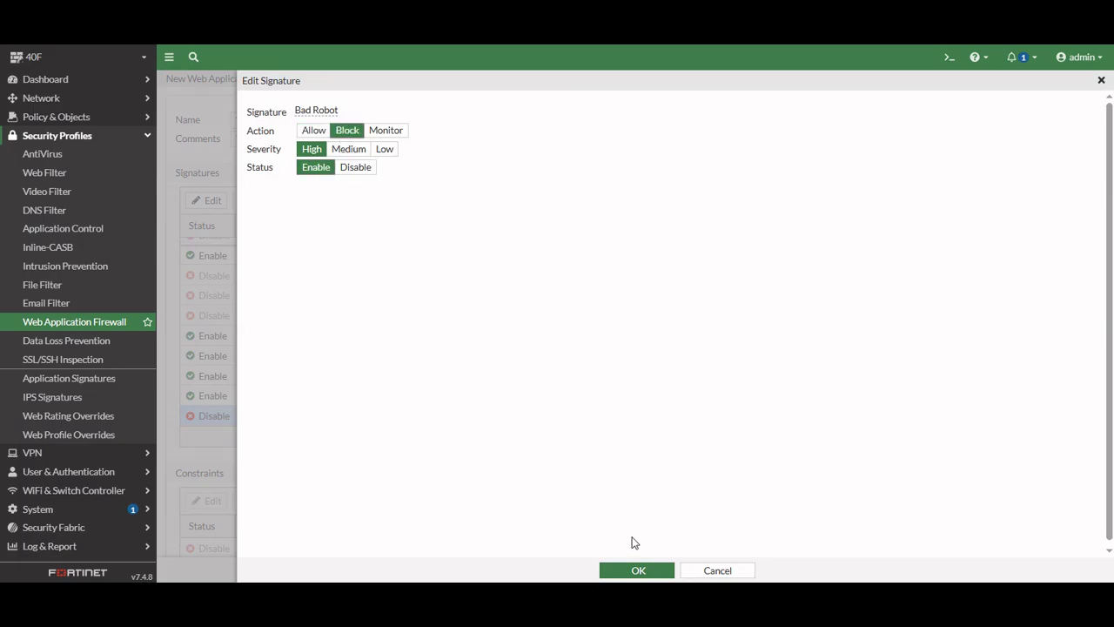
pyautogui.click(638, 571)
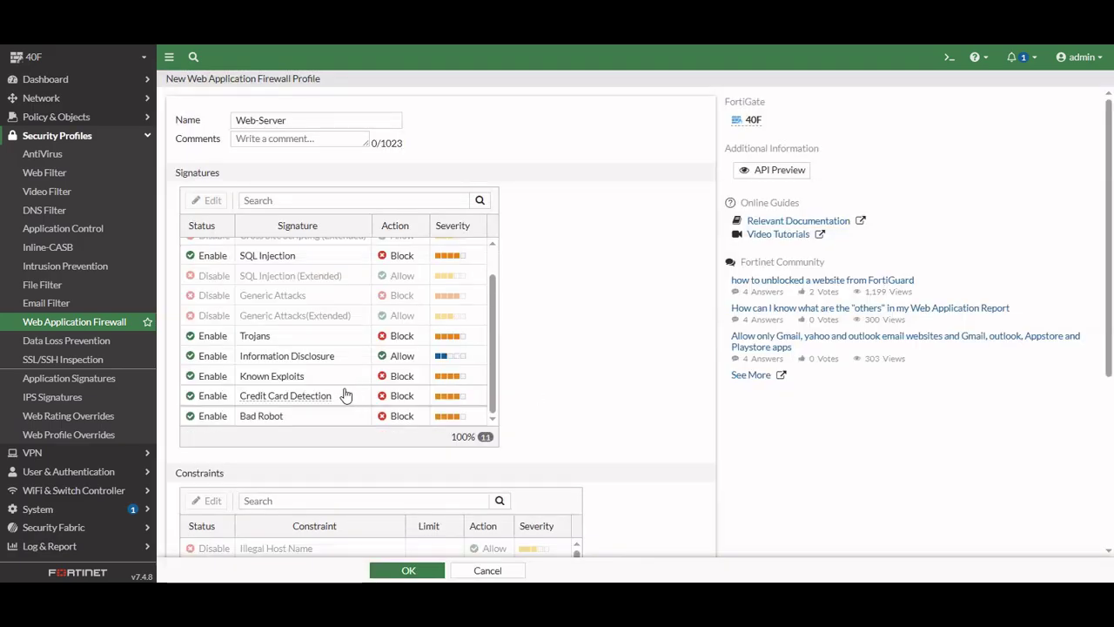
# Step: Set the SQL Injection (Extended) signature to action Block, severity High and status Enable, and save the Web Application Firewall profile
pyautogui.scroll(2, 313, 395)
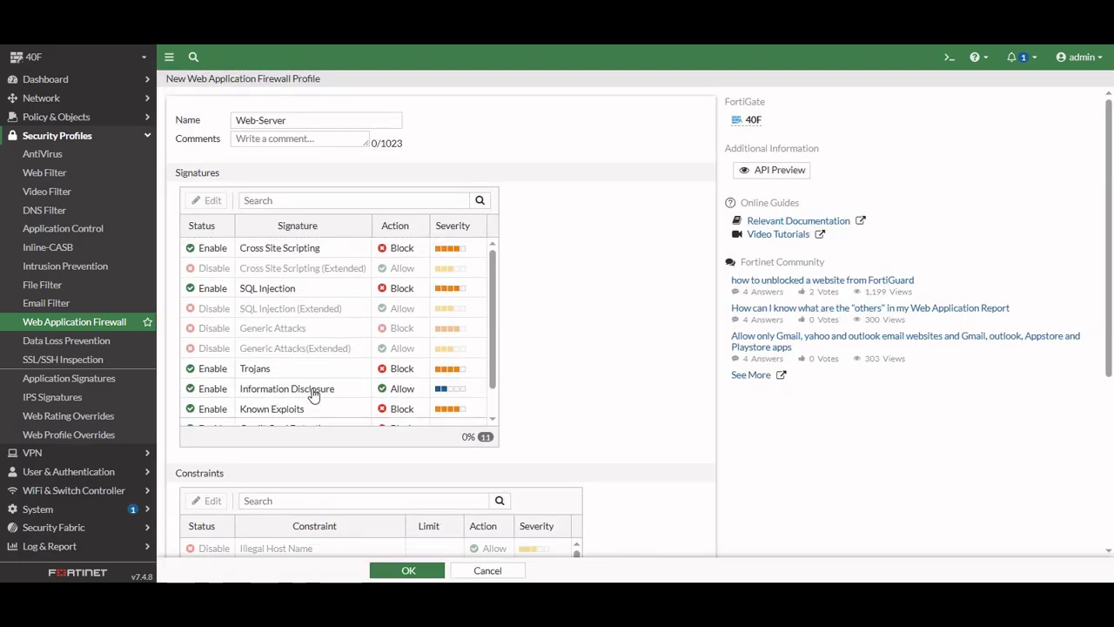
pyautogui.click(291, 308)
pyautogui.click(208, 200)
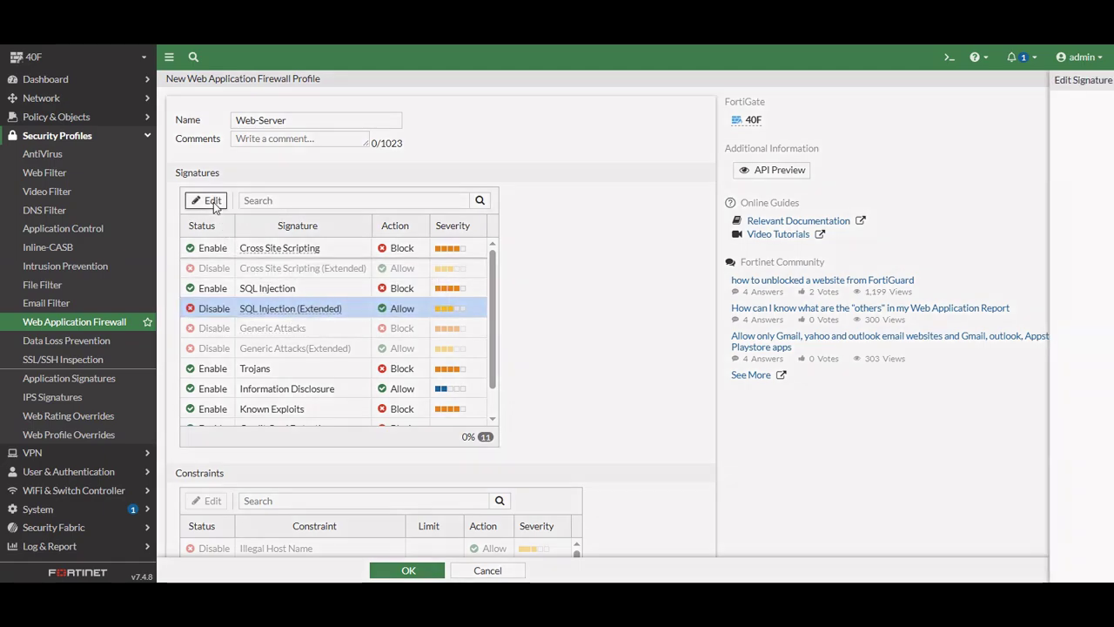
pyautogui.click(311, 149)
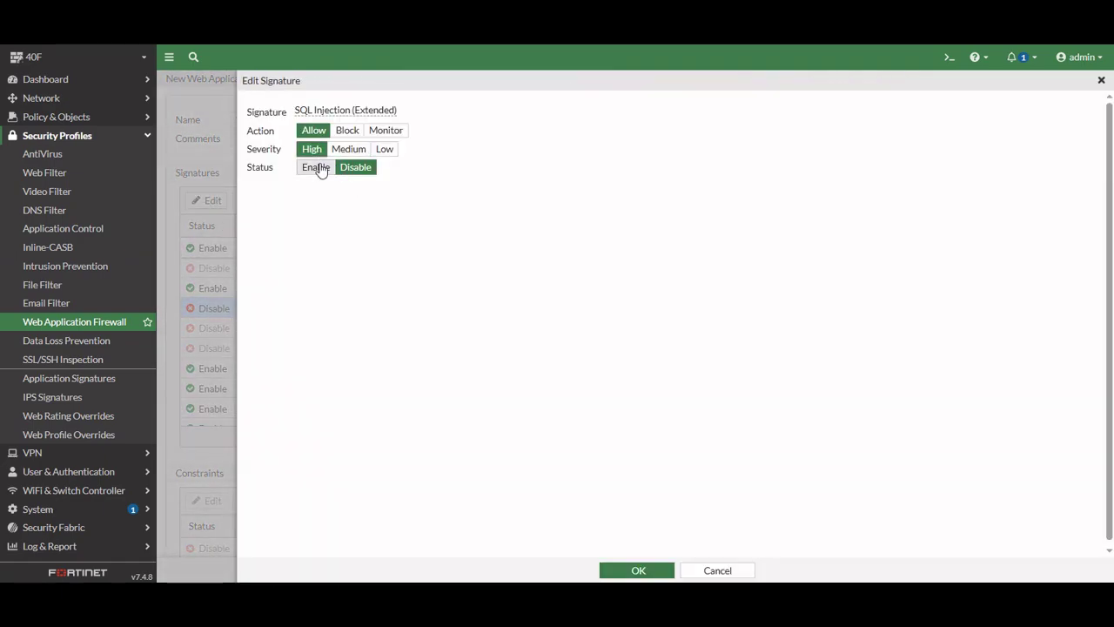
pyautogui.click(318, 168)
pyautogui.click(346, 129)
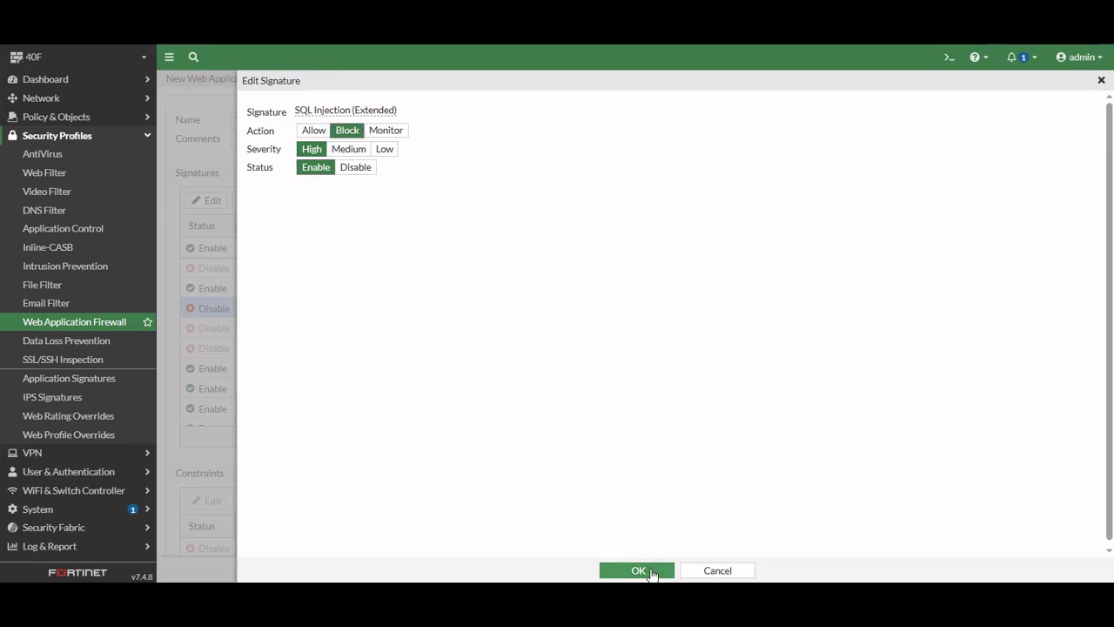
pyautogui.click(651, 574)
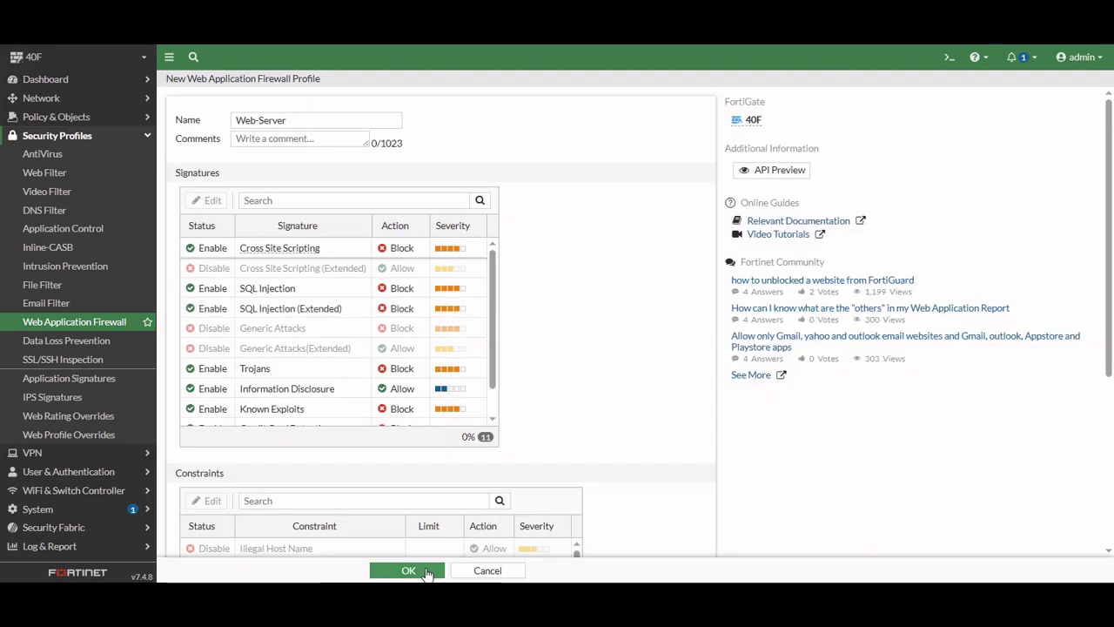
pyautogui.click(425, 571)
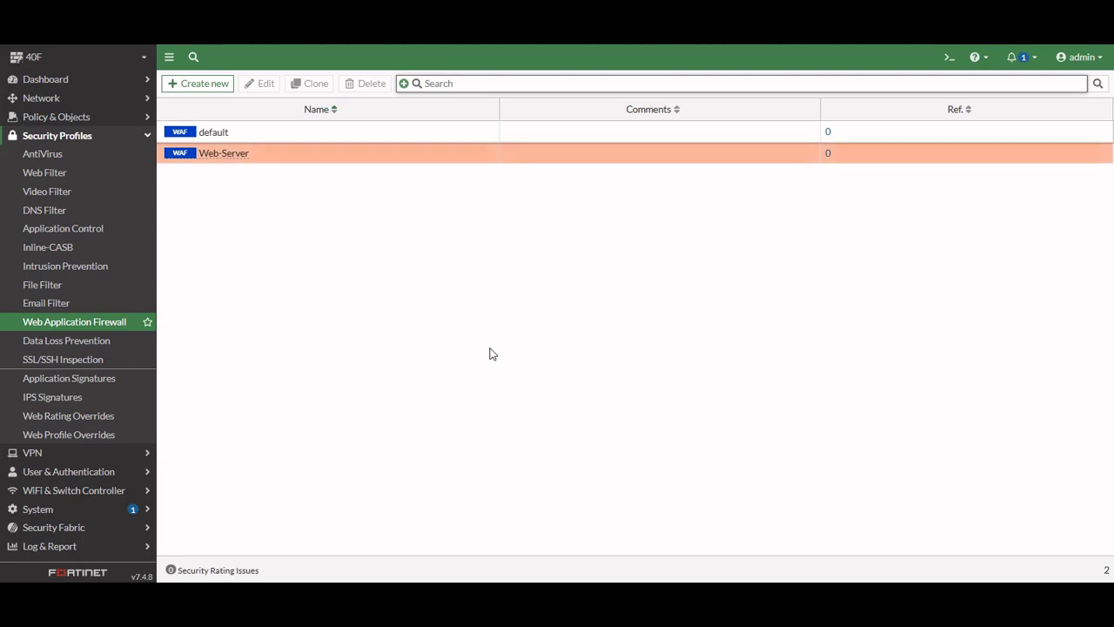
# Step: Create a new firewall policy named Web-Server with SD-WAN as incoming interface and LAN as outgoing interface
pyautogui.click(81, 137)
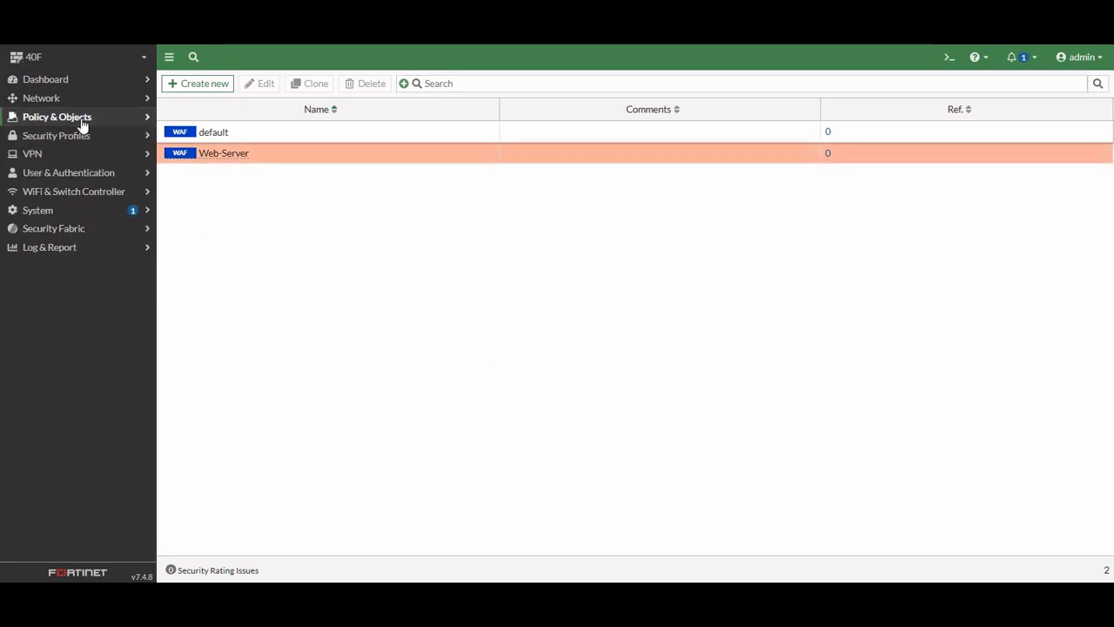
pyautogui.click(82, 121)
pyautogui.click(54, 136)
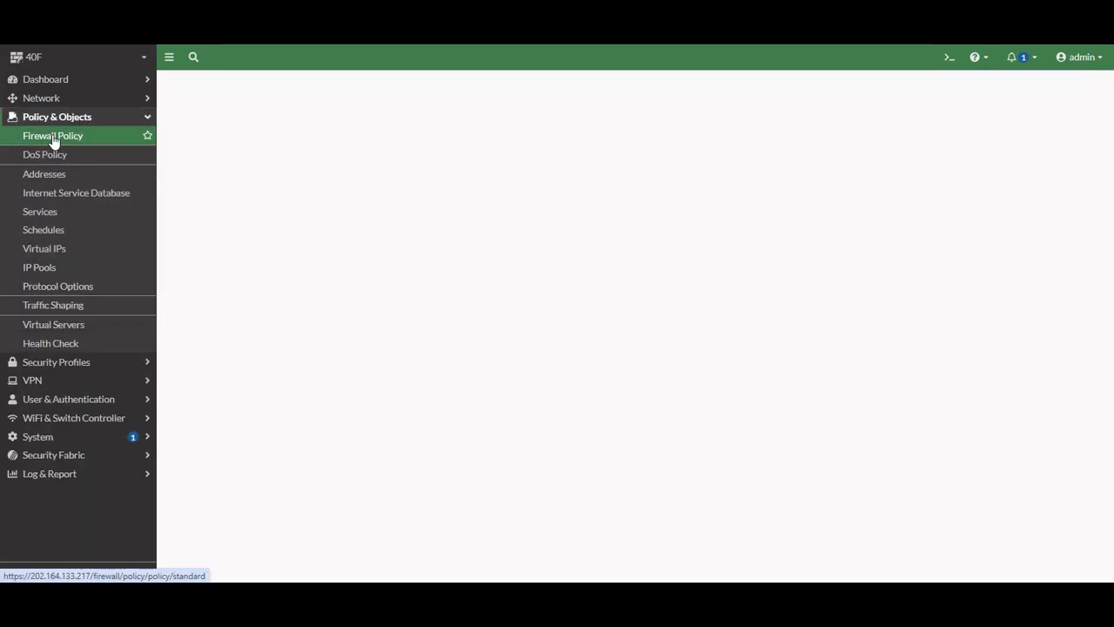
pyautogui.click(218, 83)
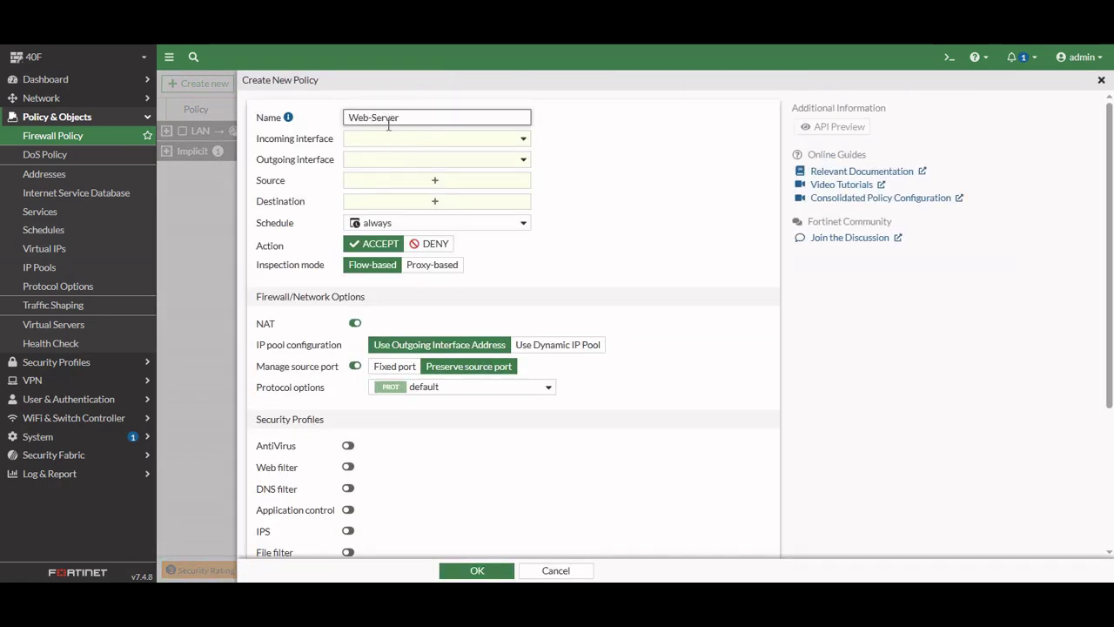
pyautogui.click(387, 141)
pyautogui.click(390, 282)
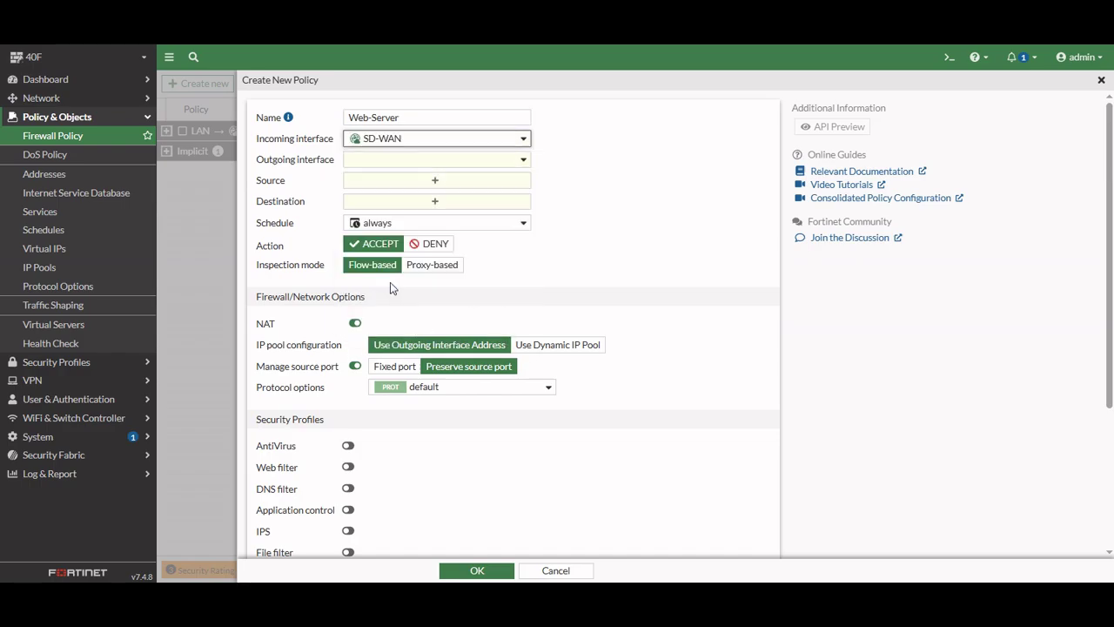
pyautogui.click(378, 166)
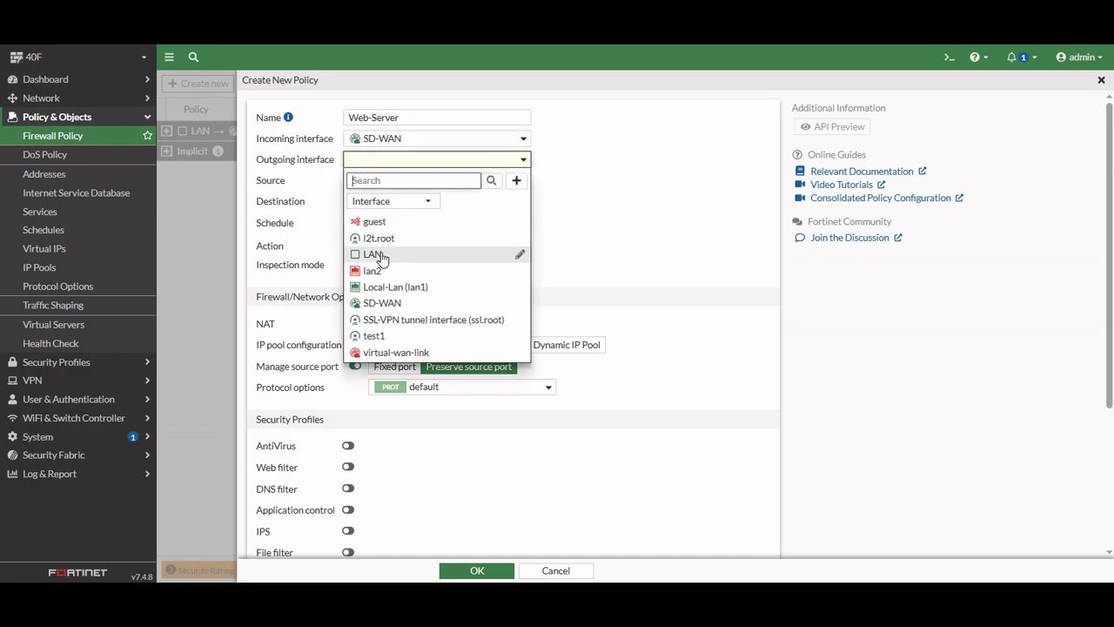
pyautogui.click(380, 253)
# Step: Set the policy's source to all and its destination to the Web-Server virtual IP
pyautogui.click(381, 184)
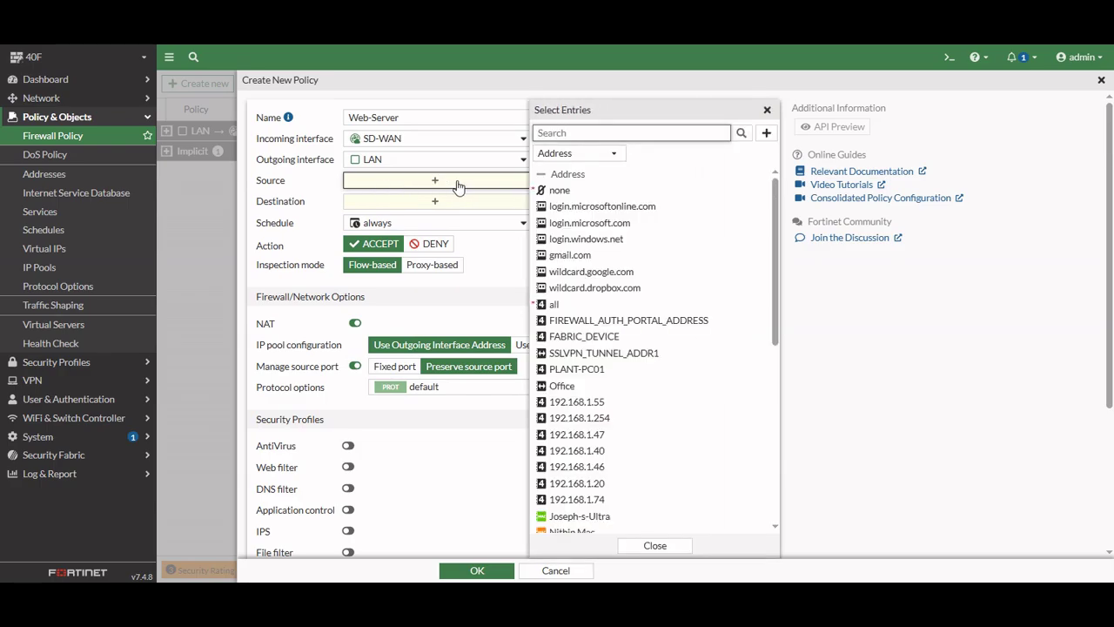
pyautogui.click(554, 304)
pyautogui.click(453, 227)
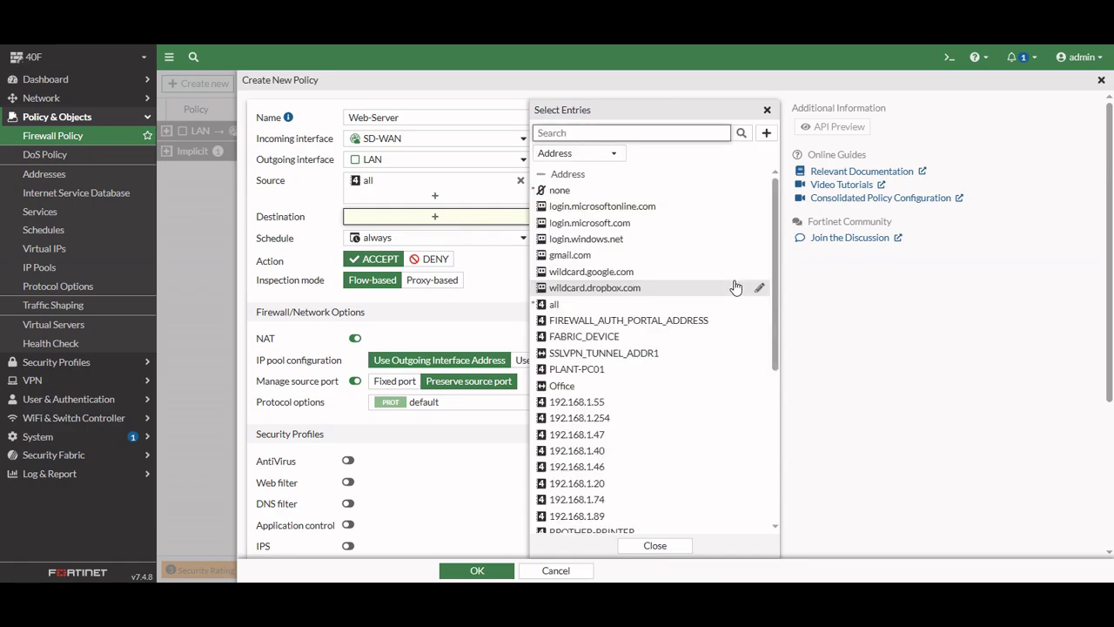
pyautogui.write('we')
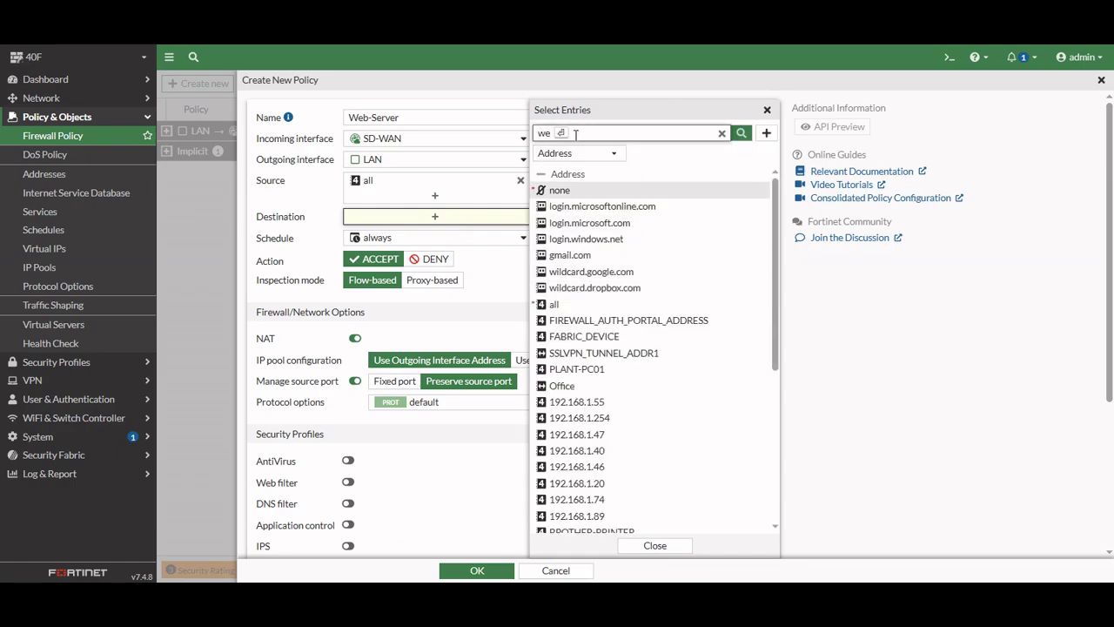
pyautogui.press('Return')
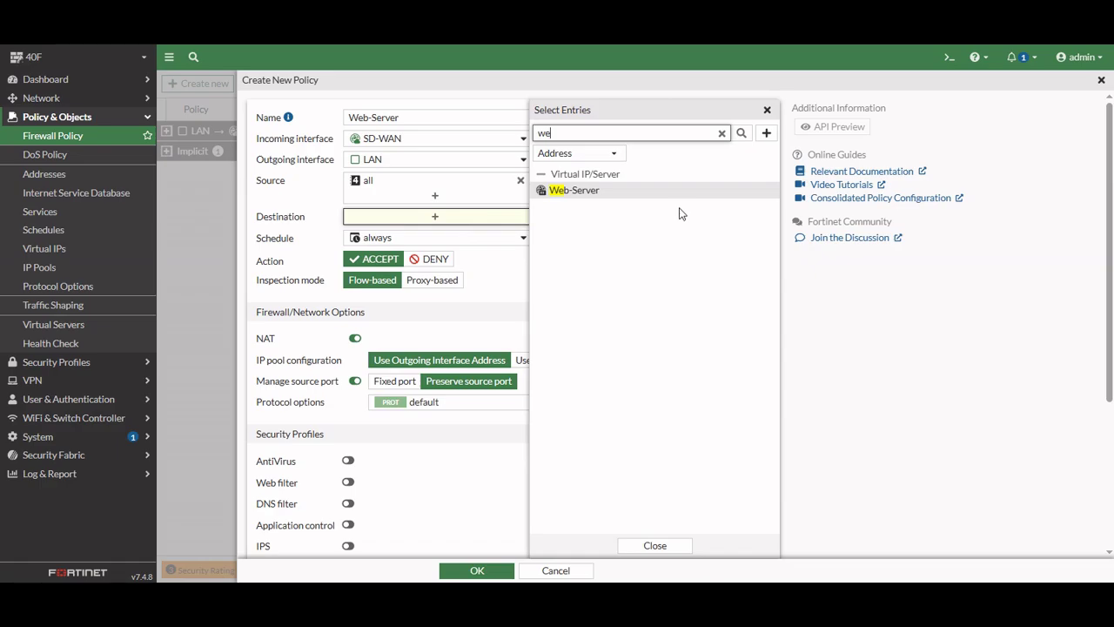
pyautogui.click(599, 195)
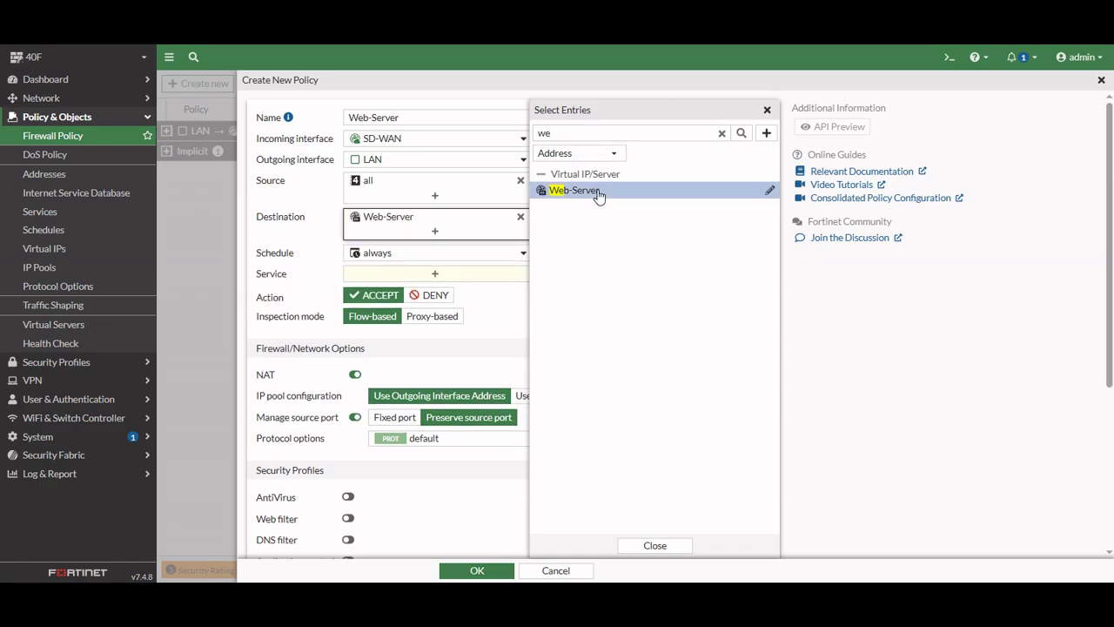
pyautogui.click(767, 109)
# Step: Add HTTP from the Web Access services as the policy's service
pyautogui.click(496, 275)
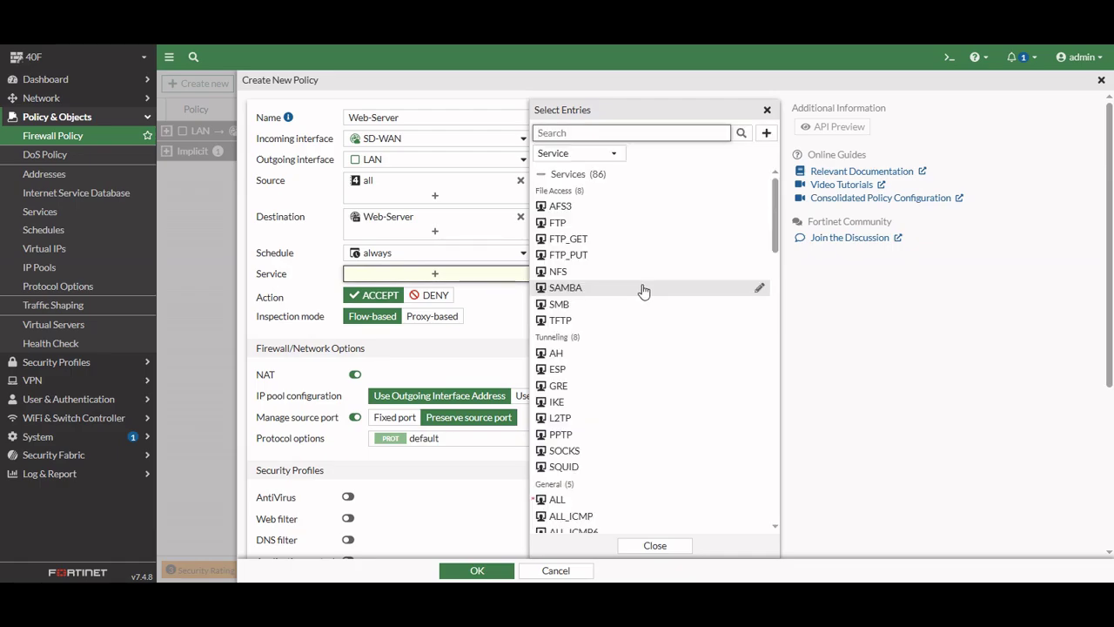
pyautogui.scroll(-10, 643, 290)
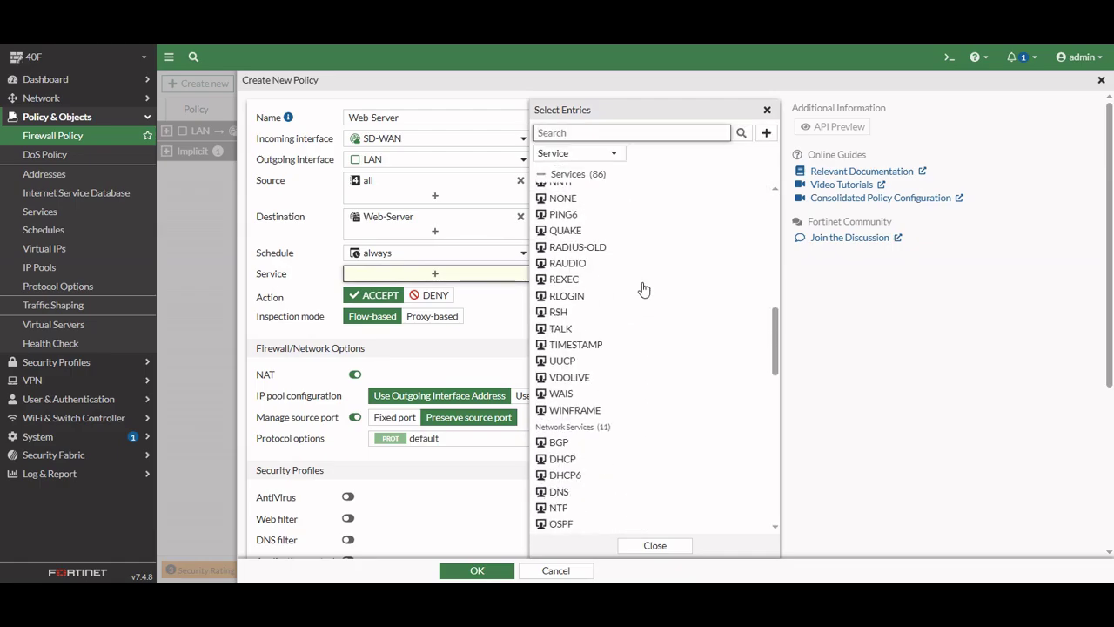
pyautogui.scroll(-10, 643, 290)
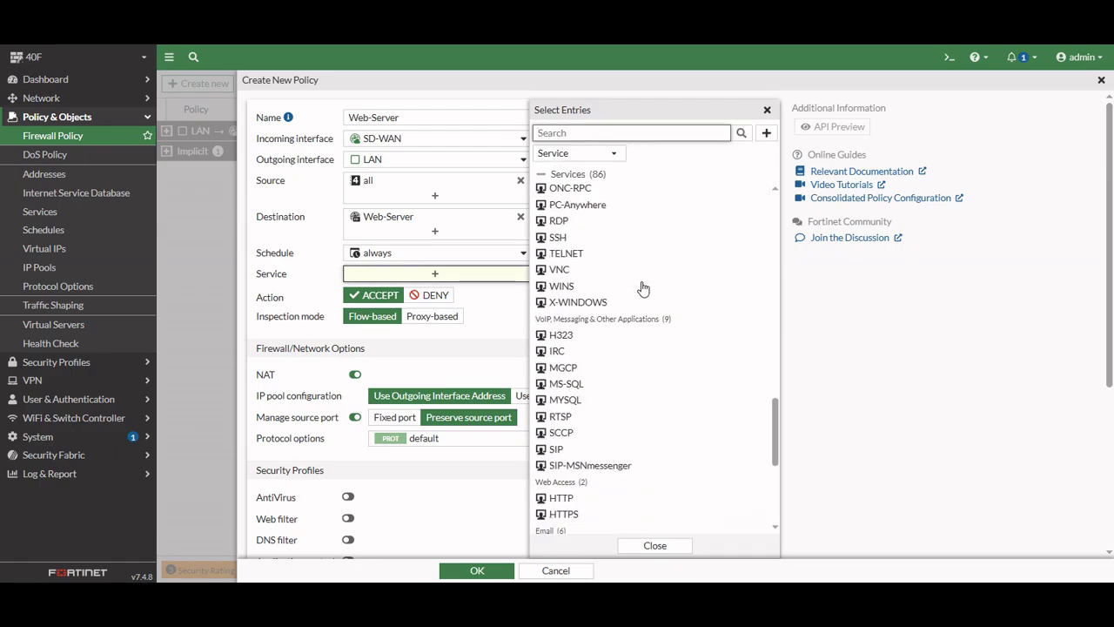
pyautogui.scroll(-5, 643, 288)
pyautogui.click(643, 288)
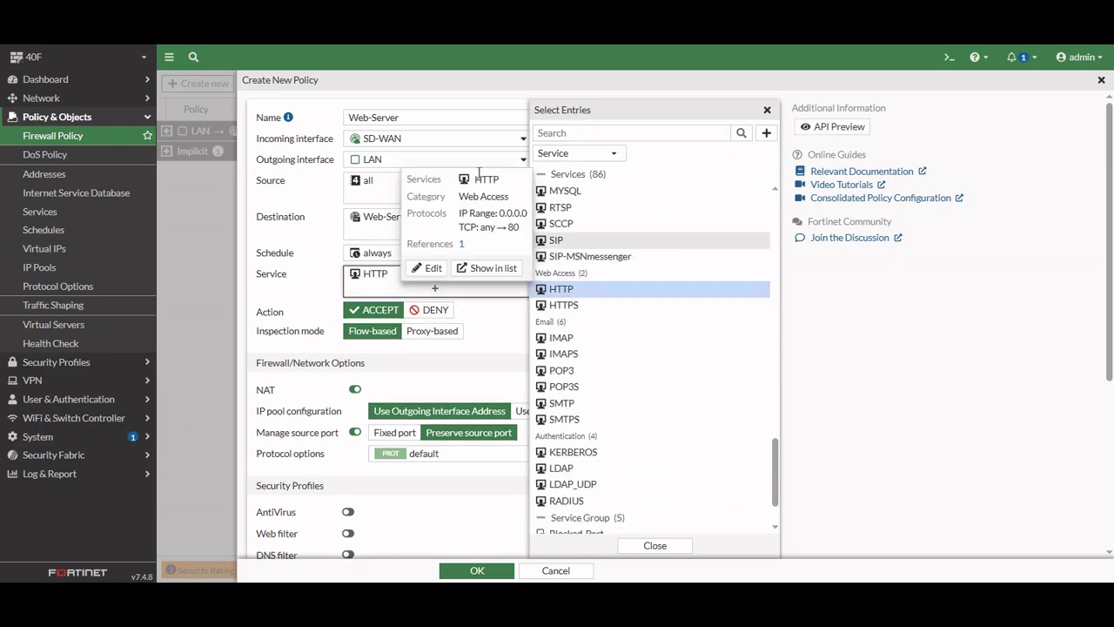
pyautogui.click(418, 81)
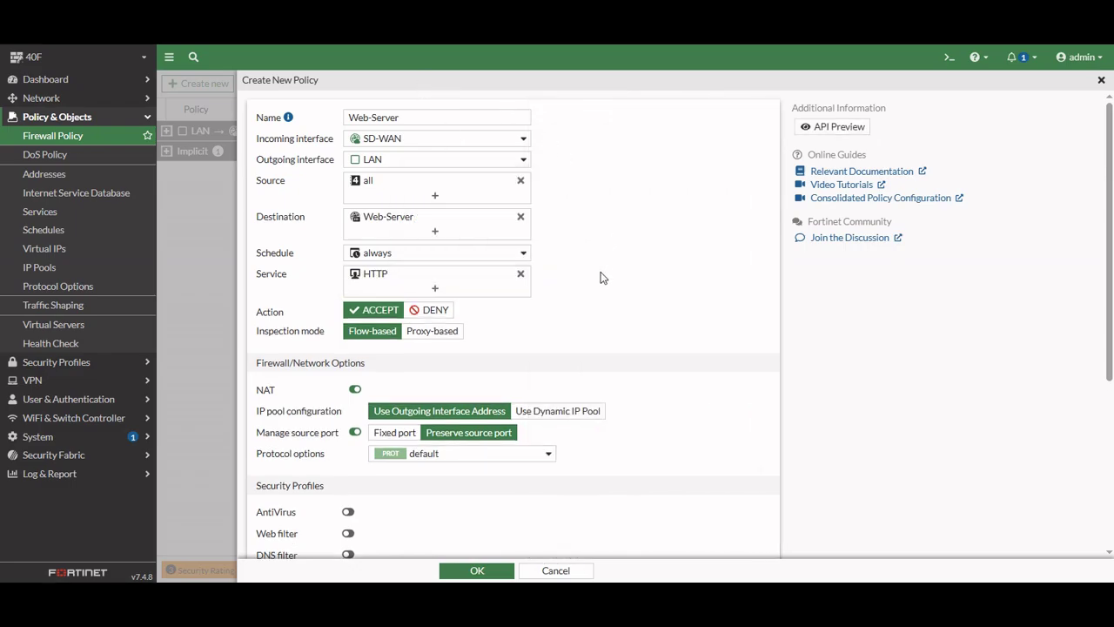
# Step: Disable NAT and set the policy's inspection mode to Proxy-based
pyautogui.click(363, 391)
pyautogui.click(431, 330)
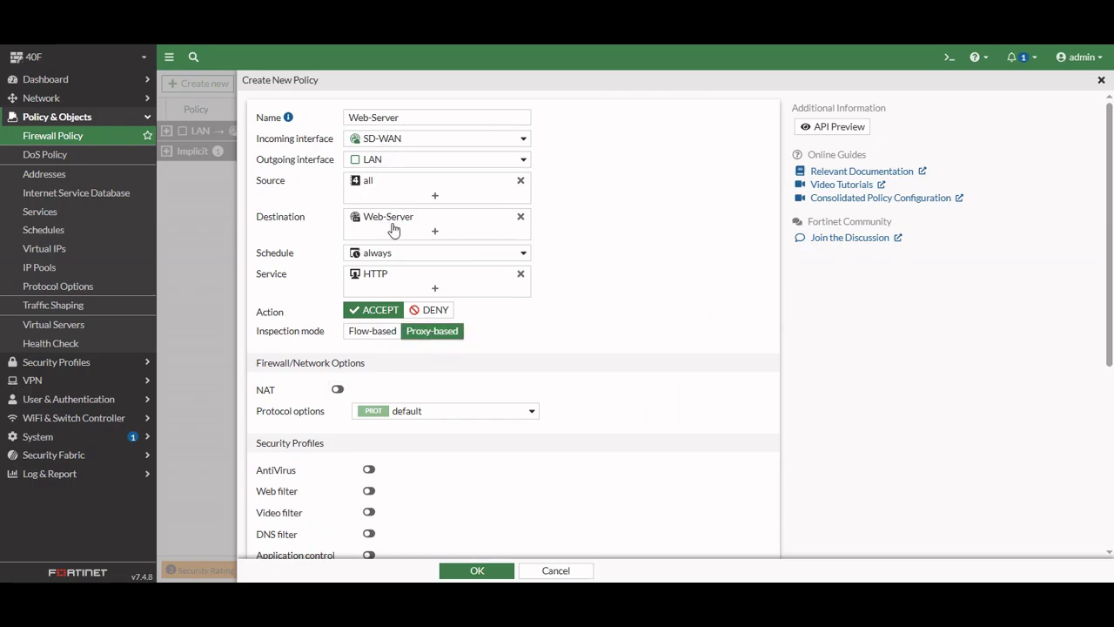
# Step: Enable Web application firewall and IPS on the policy, choosing the Web-Server profile for each
pyautogui.scroll(-5, 586, 310)
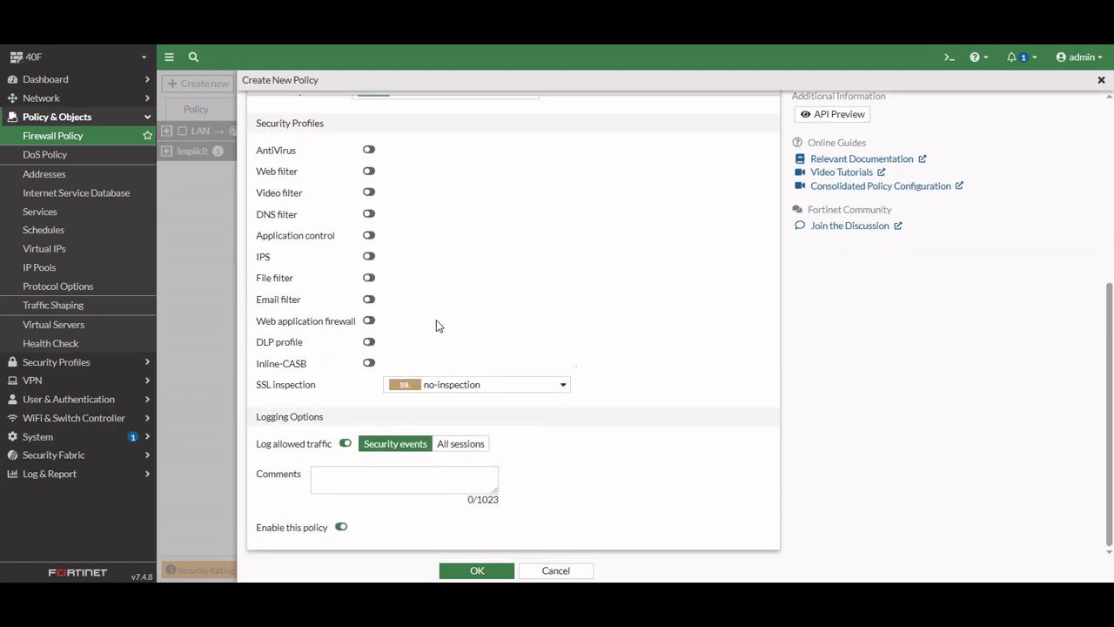
pyautogui.click(369, 321)
pyautogui.click(447, 321)
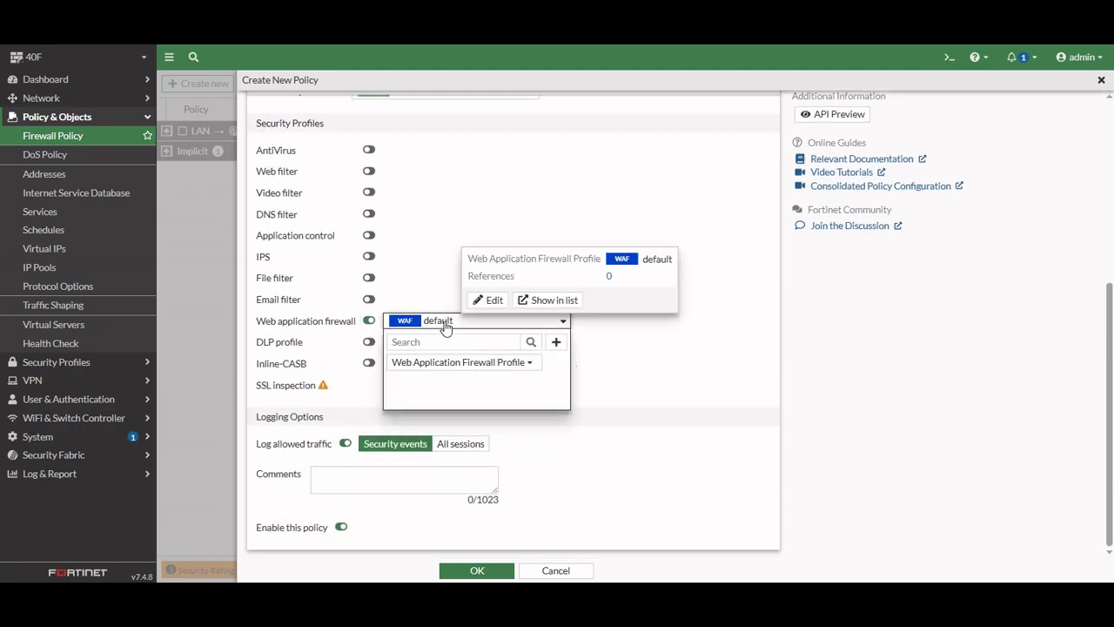
pyautogui.click(453, 398)
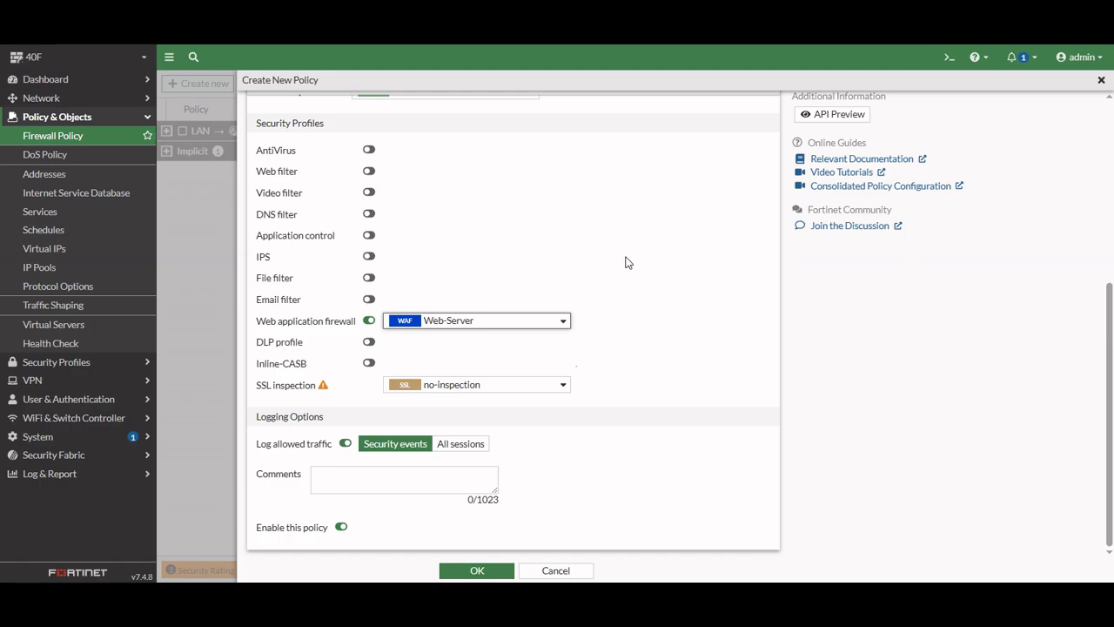
pyautogui.click(369, 258)
pyautogui.click(435, 258)
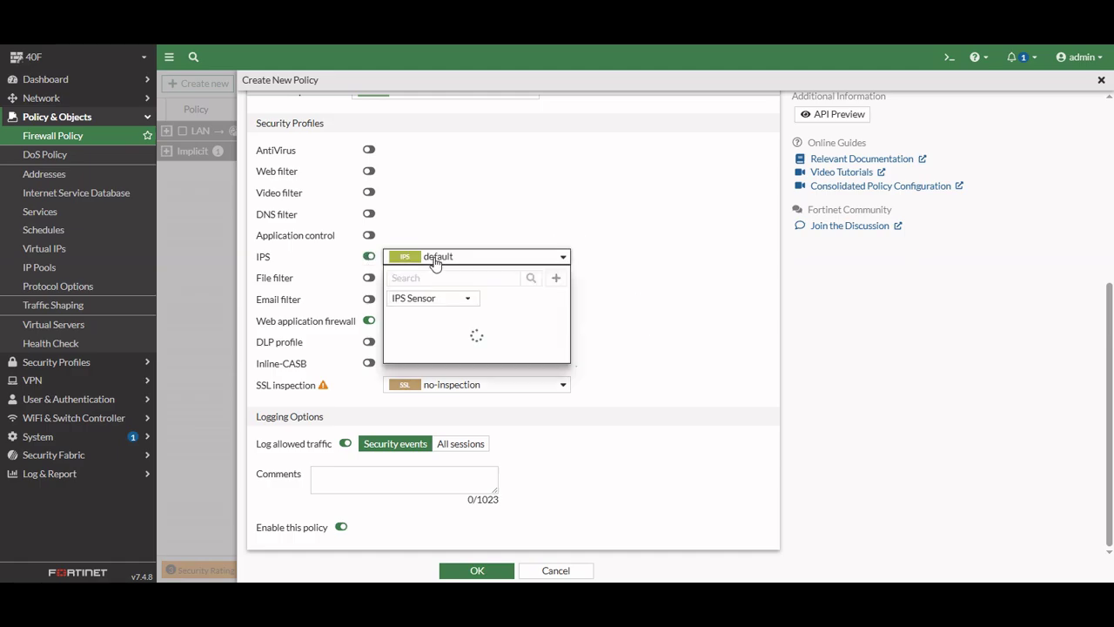
pyautogui.click(468, 435)
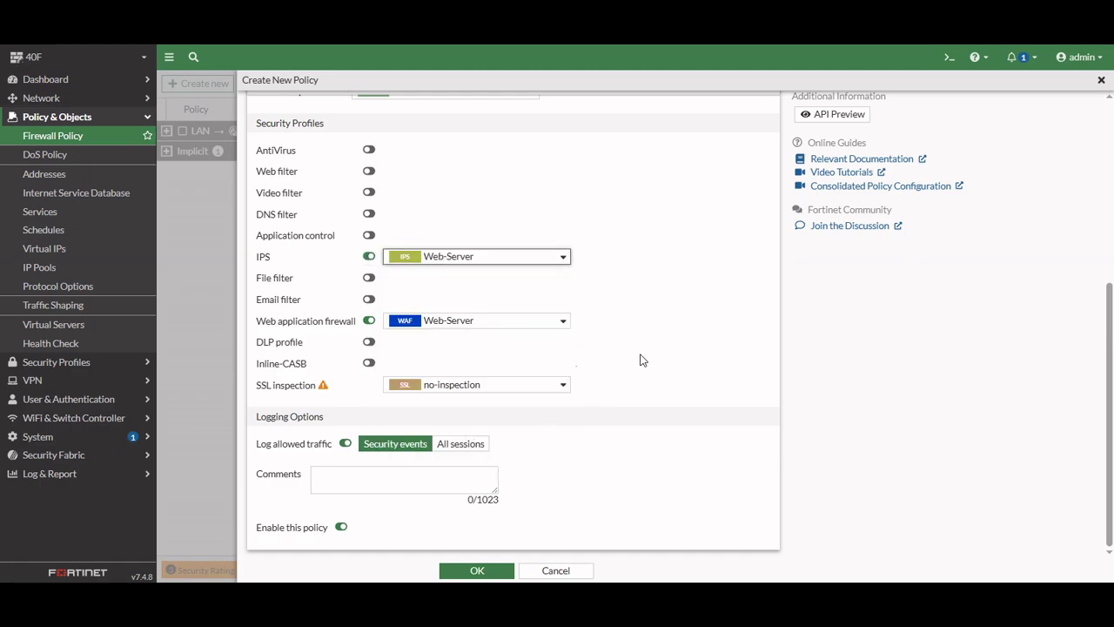
# Step: Set allowed traffic logging to All sessions and save the policy, keeping the no-inspection SSL profile
pyautogui.click(460, 444)
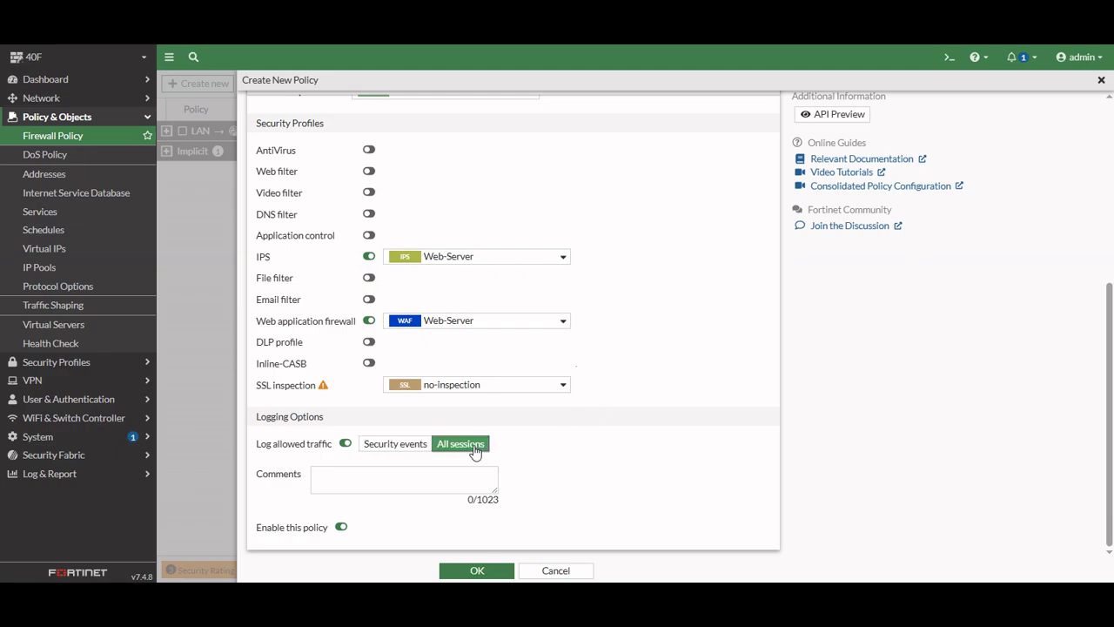
pyautogui.click(485, 572)
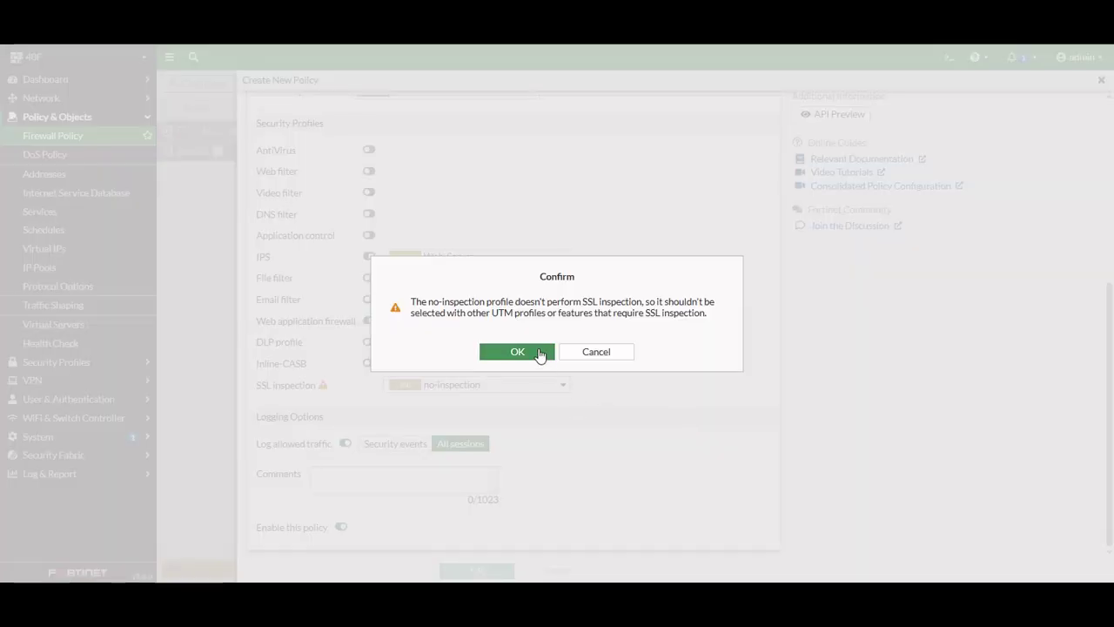
pyautogui.click(539, 351)
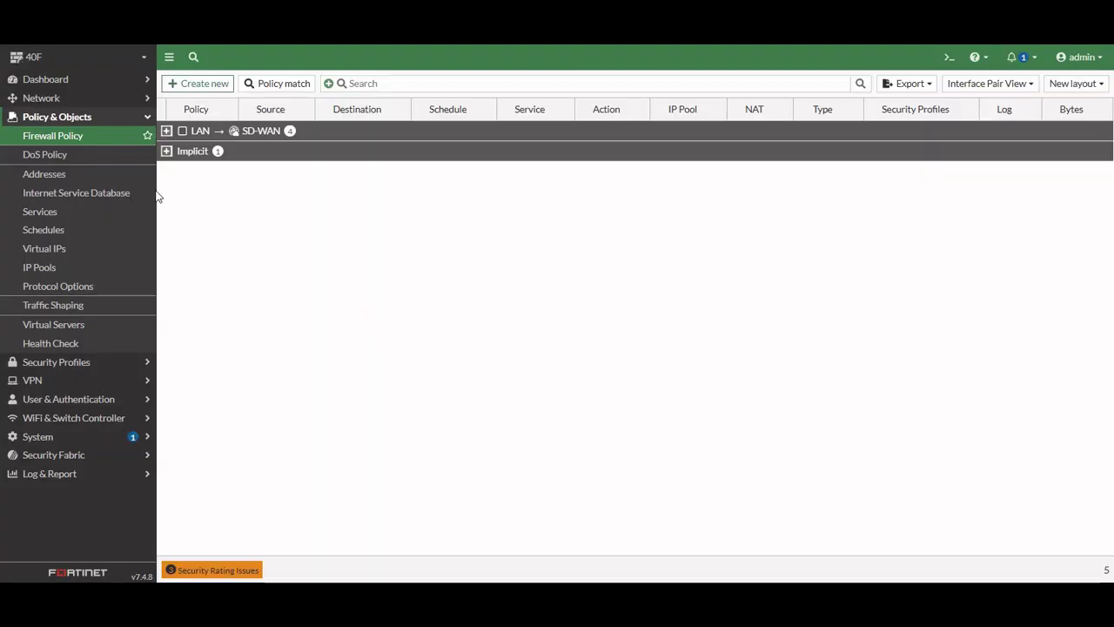
# Step: Reload the firewall policy list and expand the SD-WAN to LAN section to review the new policy
pyautogui.click(76, 138)
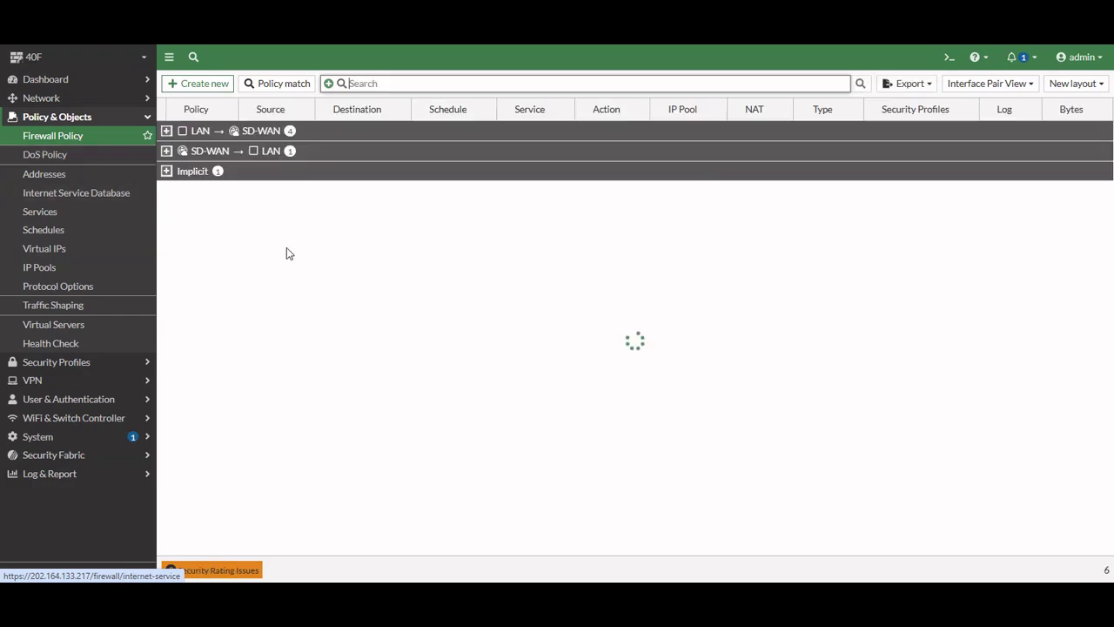
pyautogui.click(167, 151)
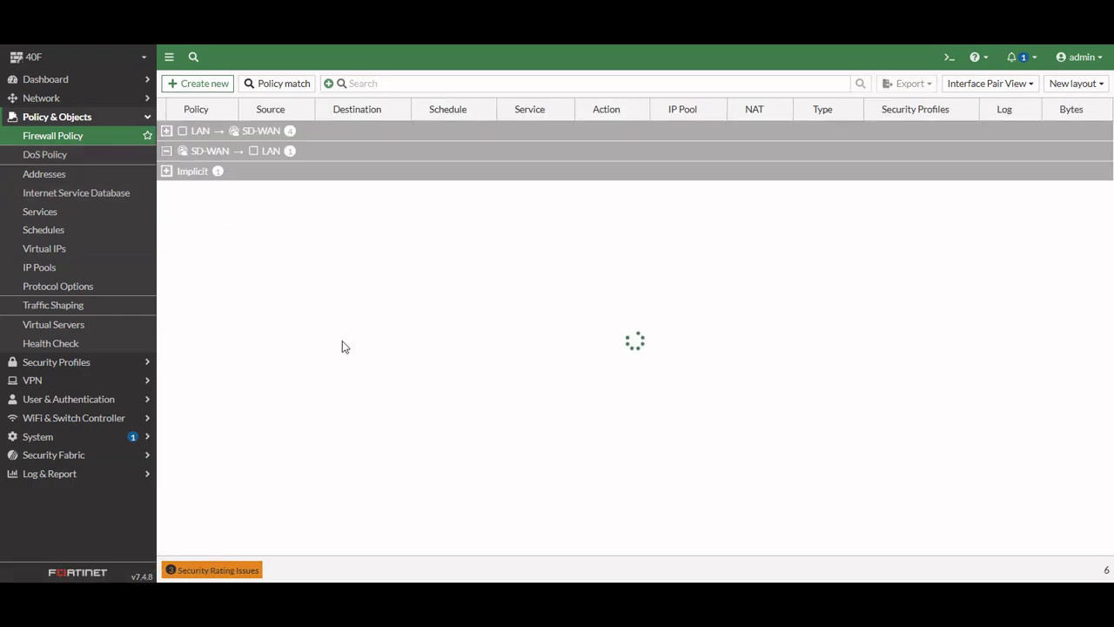